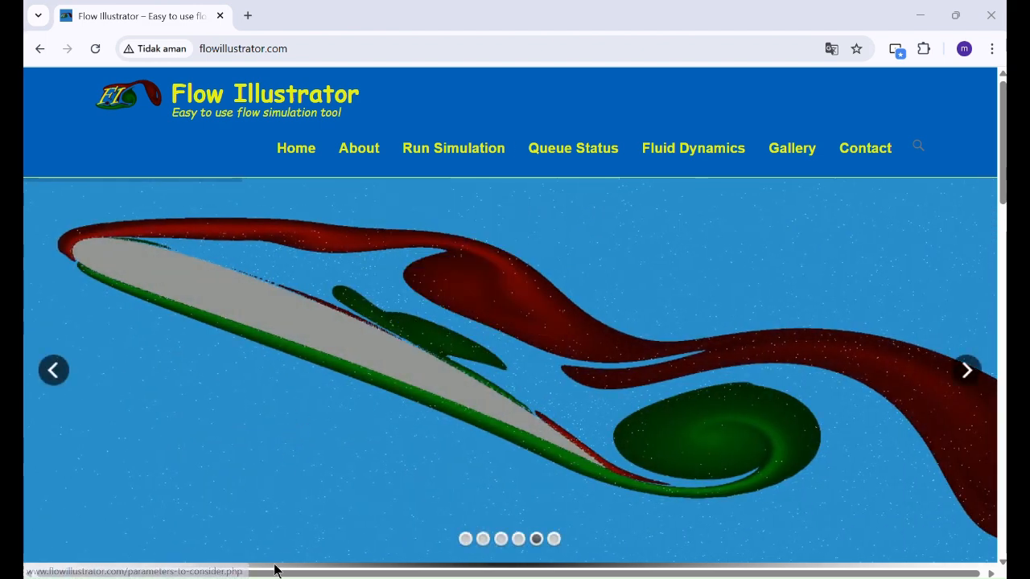
Step: Bring up the Windows Start search panel over the Flow Illustrator website
{"action": "key", "text": "super+s"}
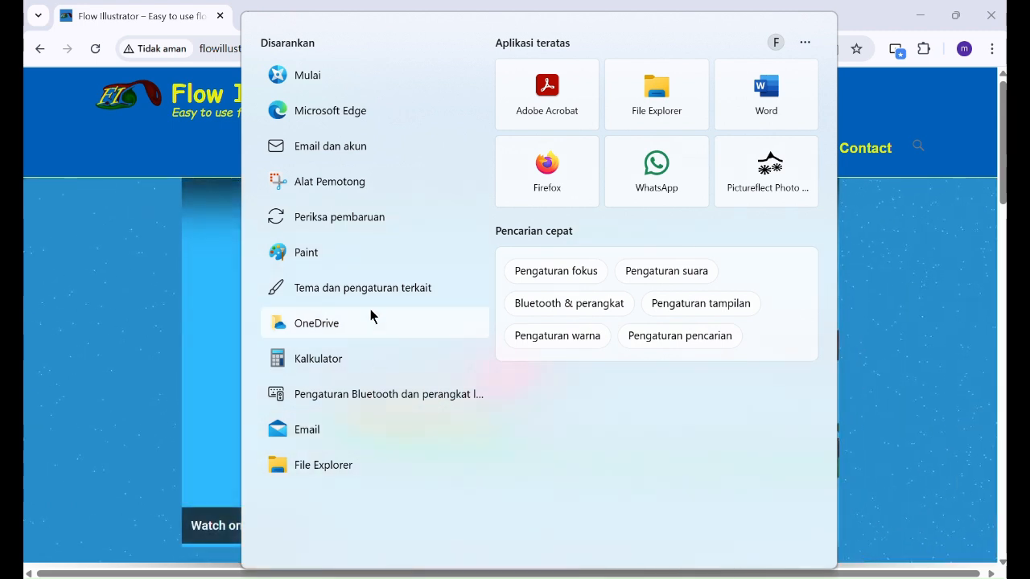
Step: Launch Paint from the suggested apps to get a blank 1152 x 1024px canvas
{"action": "key", "text": "Escape"}
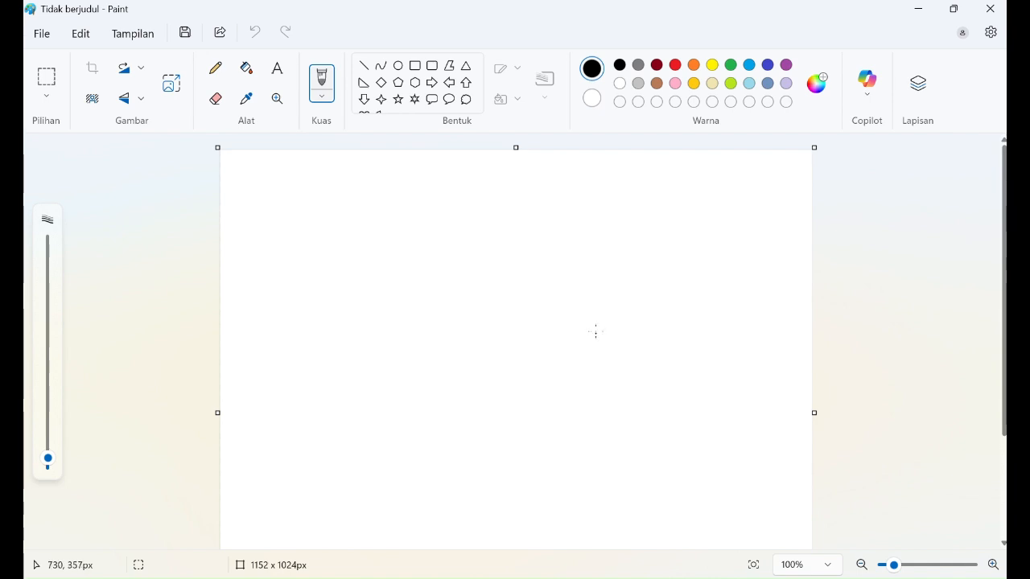
Step: Scroll the empty Paint canvas, then switch to the 'wind natural ventilation SB32 M06 2019' slides at slide 19
{"action": "scroll", "coordinate": [924, 280], "scroll_direction": "down", "scroll_amount": 3}
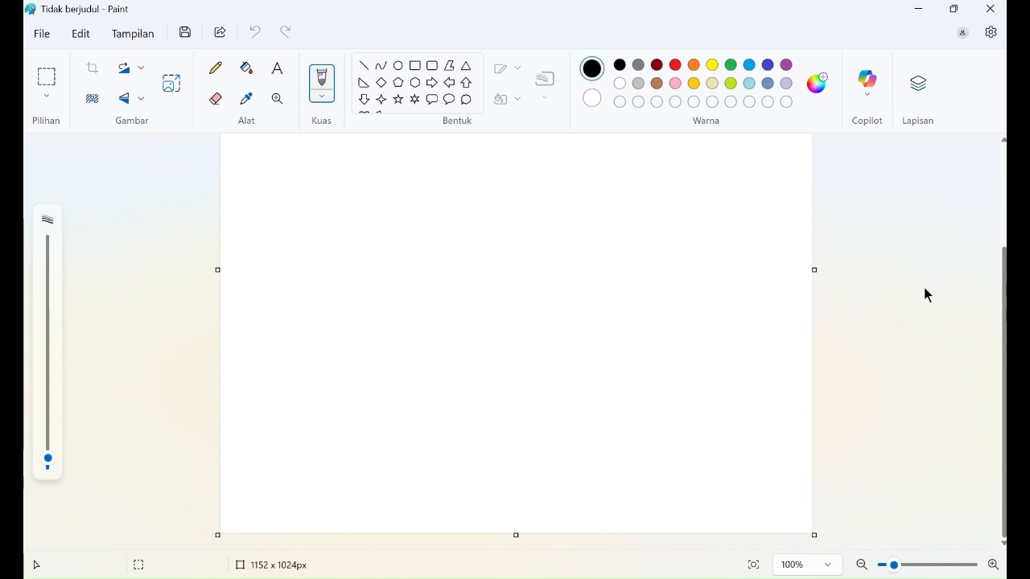
{"action": "scroll", "coordinate": [310, 266], "scroll_direction": "up", "scroll_amount": 3}
{"action": "scroll", "coordinate": [765, 322], "scroll_direction": "down", "scroll_amount": 3}
{"action": "scroll", "coordinate": [579, 490], "scroll_direction": "up", "scroll_amount": 3}
{"action": "scroll", "coordinate": [587, 489], "scroll_direction": "down", "scroll_amount": 3}
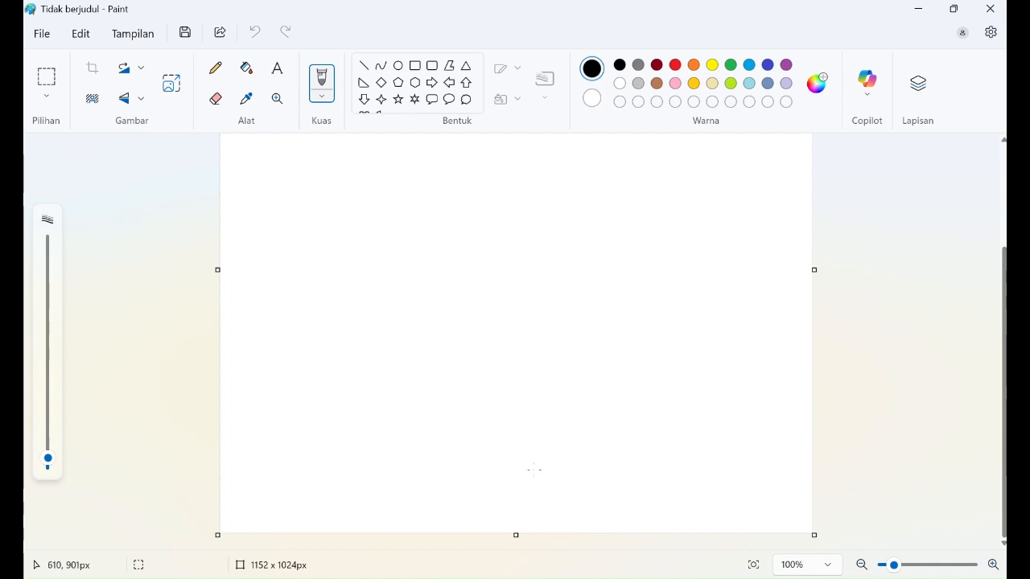
{"action": "scroll", "coordinate": [603, 426], "scroll_direction": "up", "scroll_amount": 3}
{"action": "scroll", "coordinate": [627, 418], "scroll_direction": "down", "scroll_amount": 3}
{"action": "scroll", "coordinate": [615, 386], "scroll_direction": "up", "scroll_amount": 2}
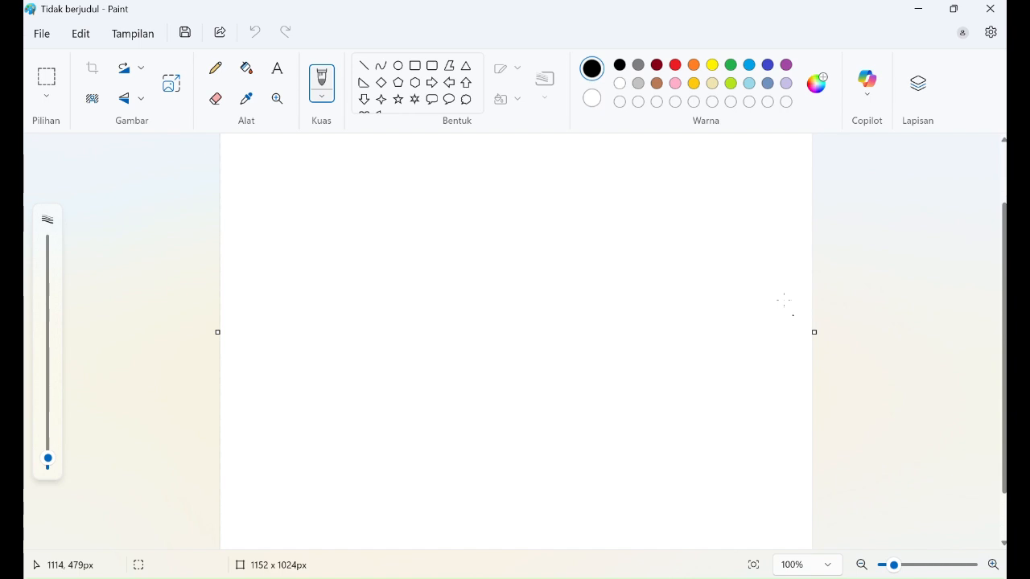
{"action": "key", "text": "alt+Tab"}
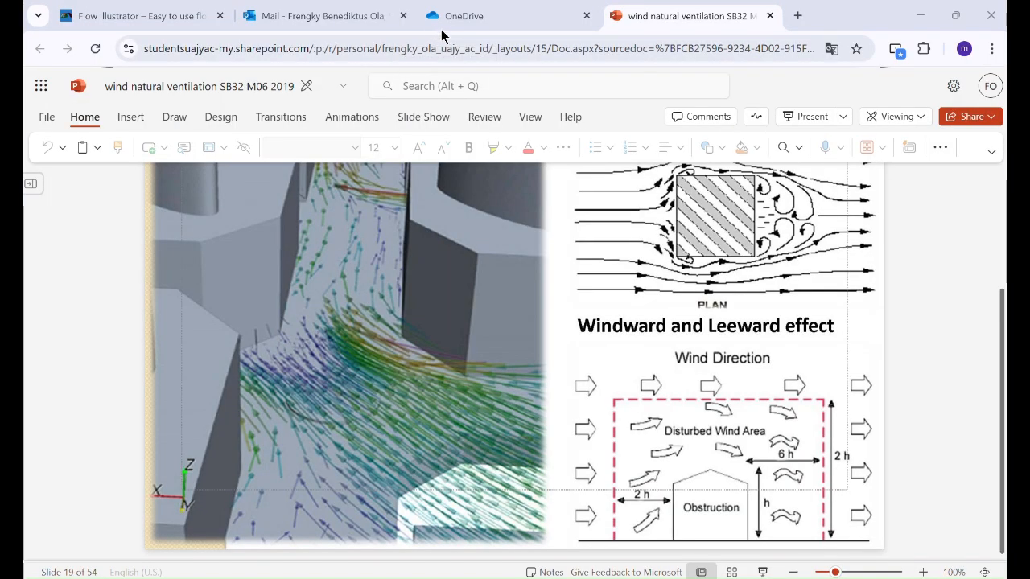
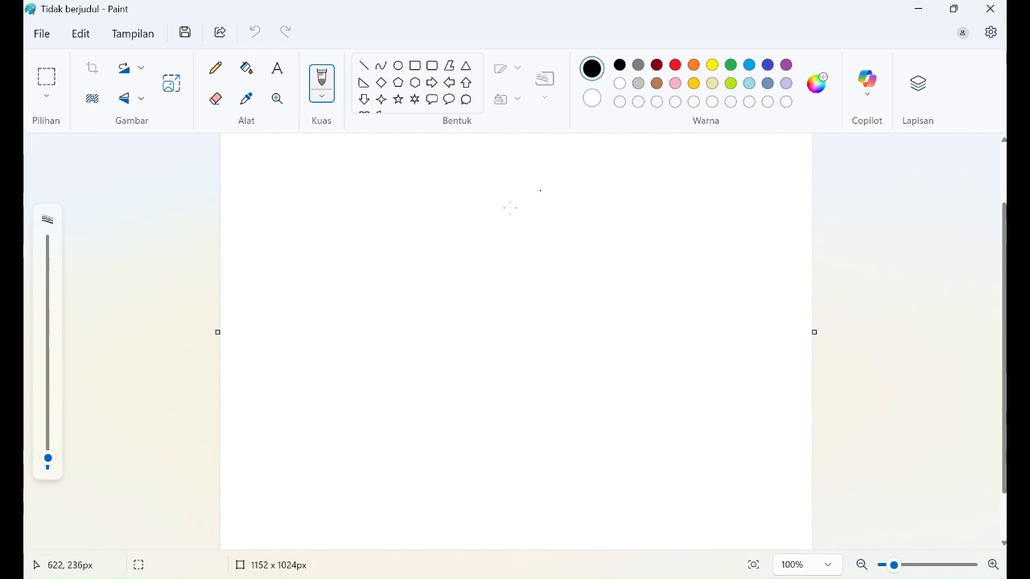
Step: Look over Paint's Edit commands, then open the File menu for the blank canvas
{"action": "scroll", "coordinate": [469, 313], "scroll_direction": "down", "scroll_amount": 2}
{"action": "scroll", "coordinate": [469, 313], "scroll_direction": "up", "scroll_amount": 5}
{"action": "scroll", "coordinate": [470, 313], "scroll_direction": "down", "scroll_amount": 5}
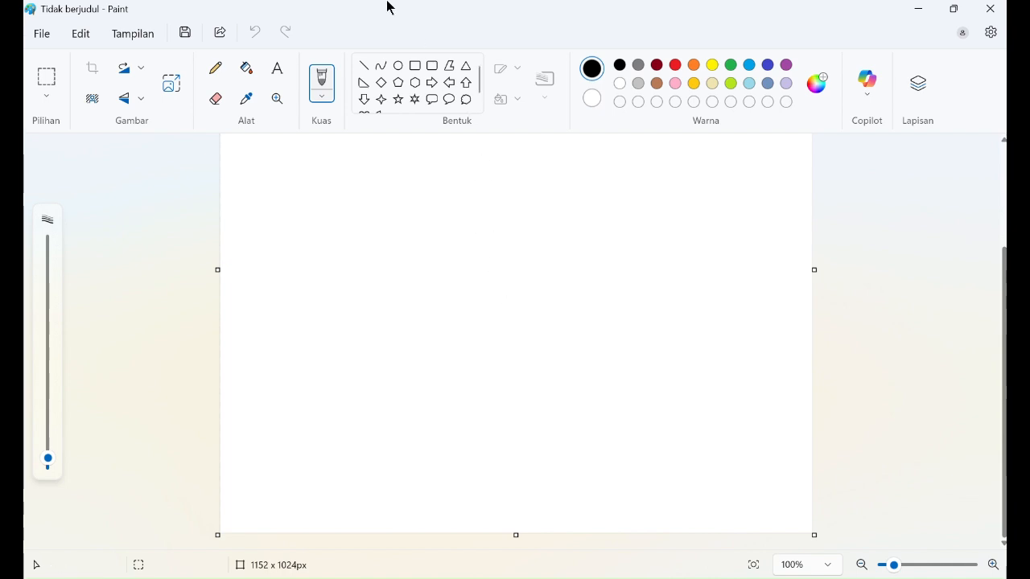
{"action": "left_click", "coordinate": [79, 37]}
{"action": "mouse_move", "coordinate": [131, 35]}
{"action": "left_click", "coordinate": [44, 34]}
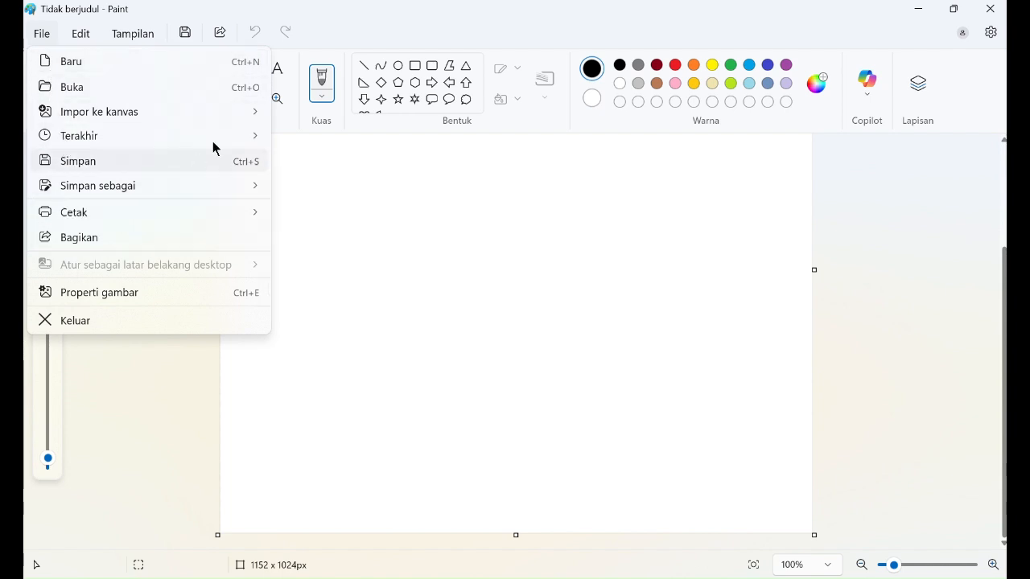
Step: Resize the canvas to 40 x 15 cm in centimetres, then zoom out to fit it
{"action": "key", "text": "ctrl+e"}
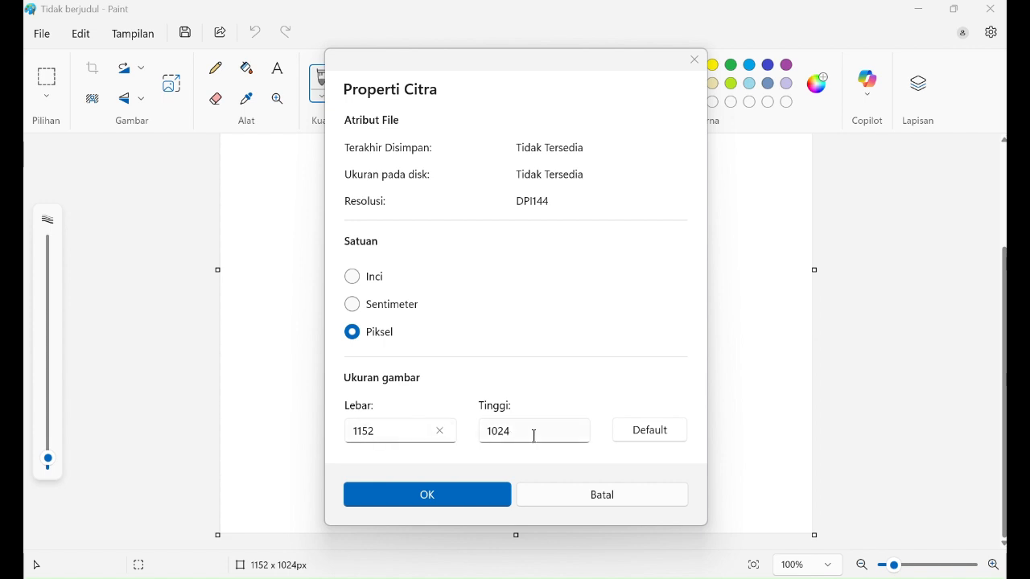
{"action": "left_click", "coordinate": [376, 311]}
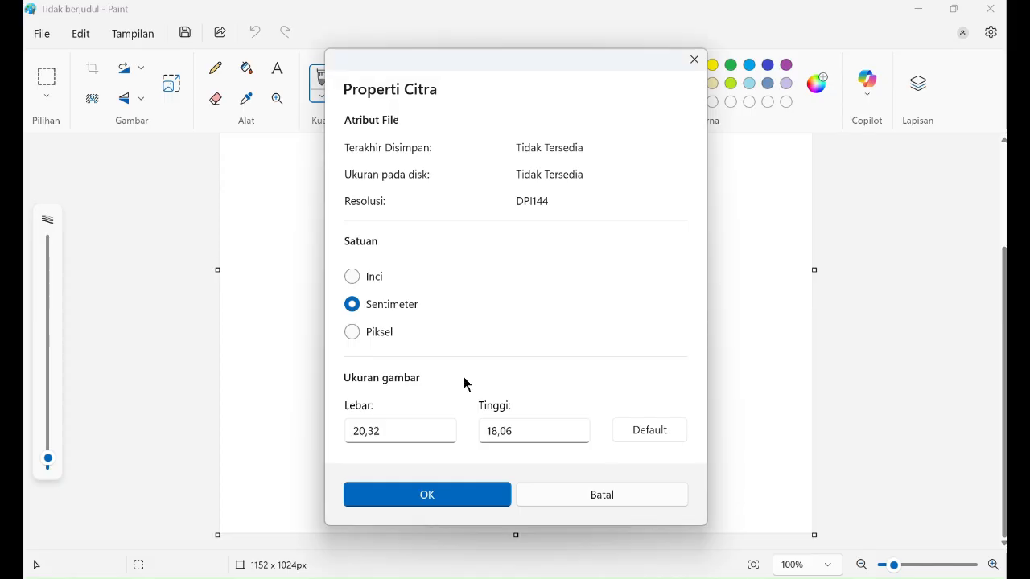
{"action": "double_click", "coordinate": [402, 430]}
{"action": "mouse_move", "coordinate": [354, 430]}
{"action": "left_mouse_down"}
{"action": "mouse_move", "coordinate": [373, 429]}
{"action": "mouse_move", "coordinate": [348, 434]}
{"action": "left_mouse_up"}
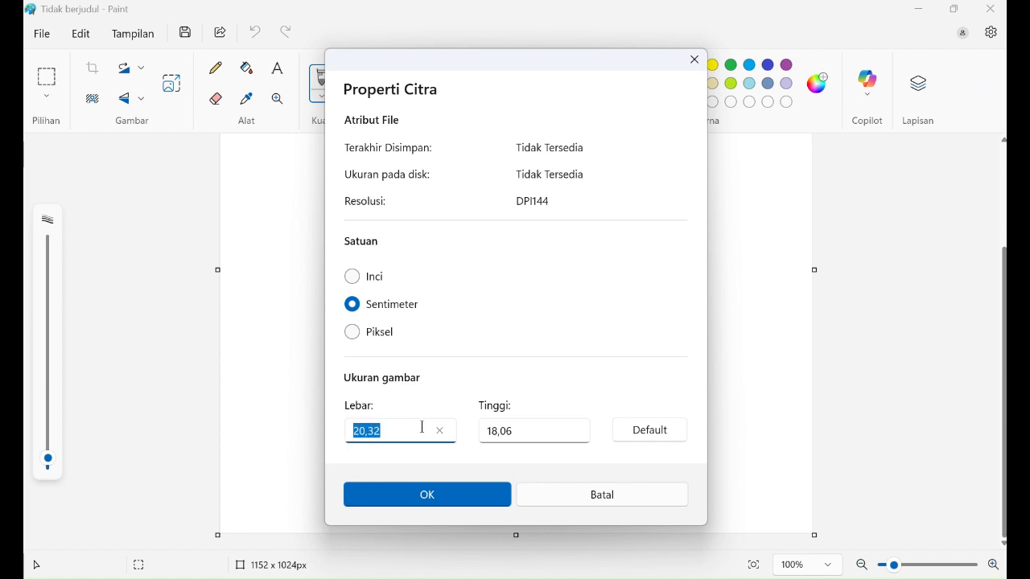
{"action": "type", "text": "40"}
{"action": "left_click", "coordinate": [537, 430]}
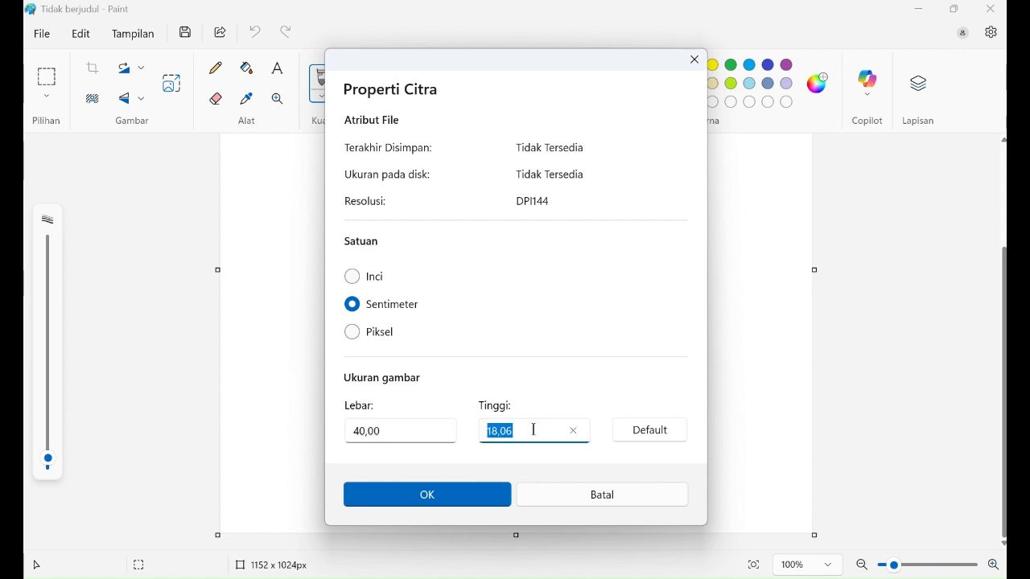
{"action": "left_click", "coordinate": [524, 428]}
{"action": "left_click_drag", "start_coordinate": [523, 428], "coordinate": [475, 422]}
{"action": "type", "text": "15"}
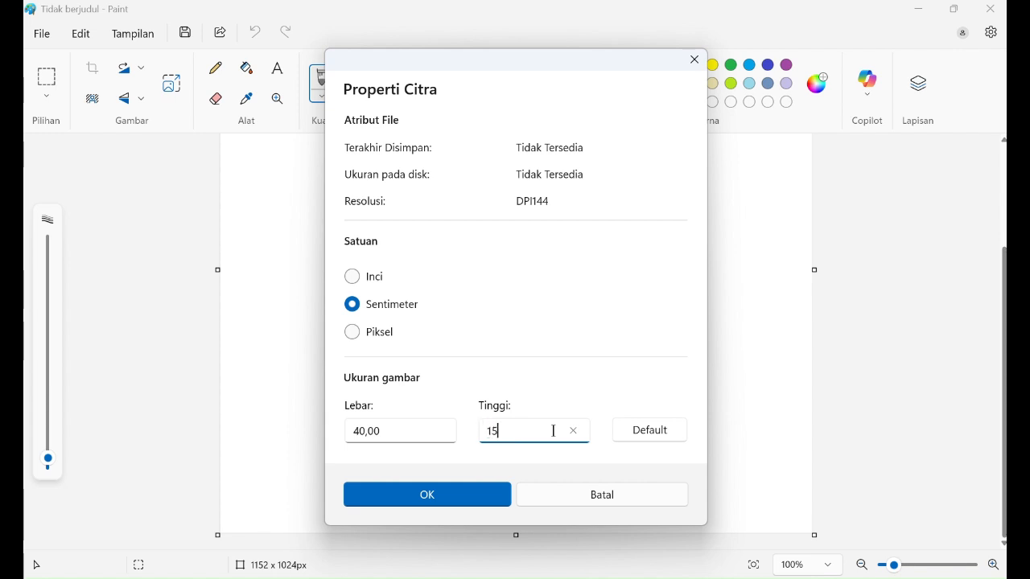
{"action": "left_click", "coordinate": [463, 499]}
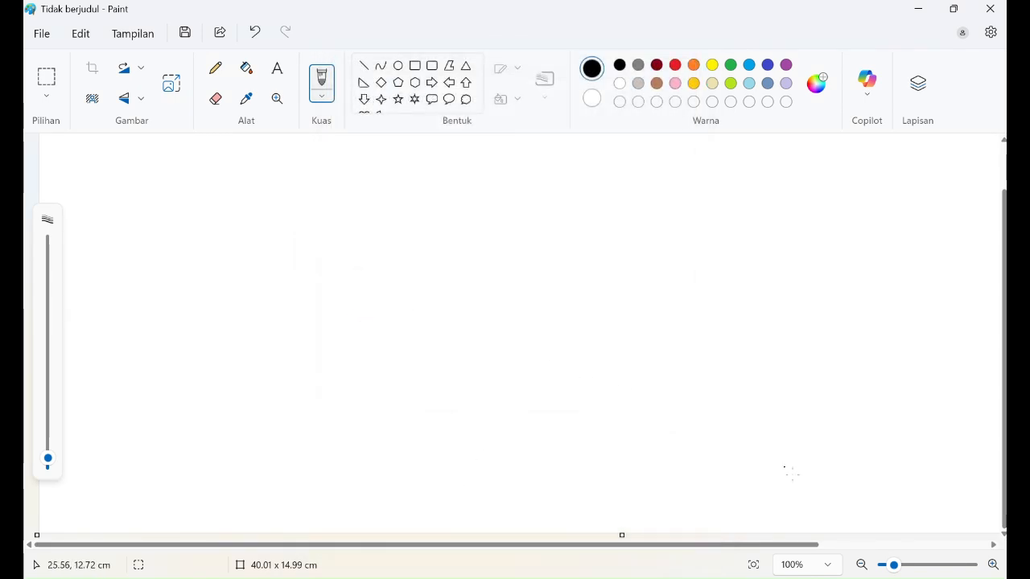
{"action": "left_click", "coordinate": [860, 565]}
{"action": "left_click", "coordinate": [861, 566]}
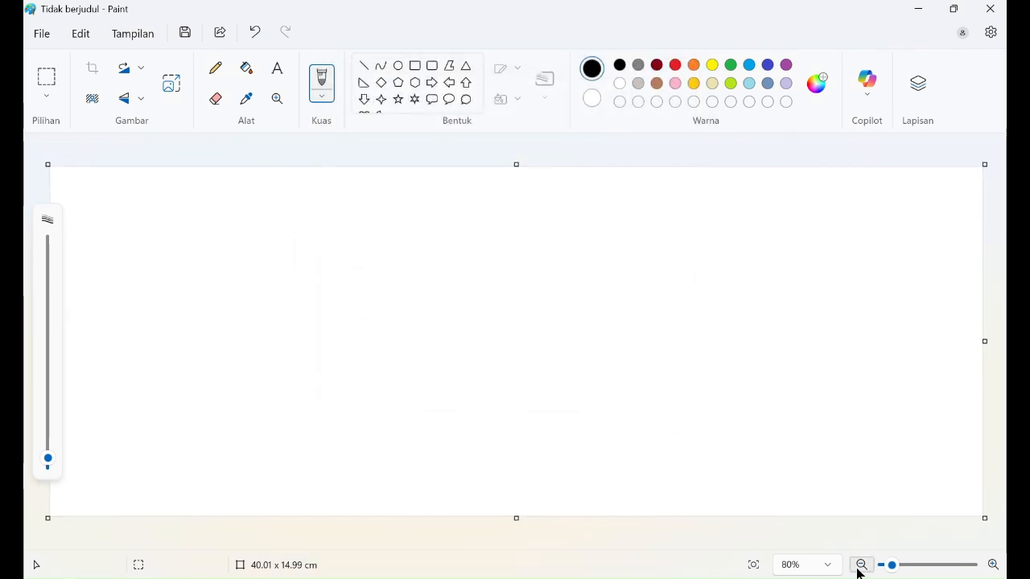
{"action": "left_click", "coordinate": [860, 565]}
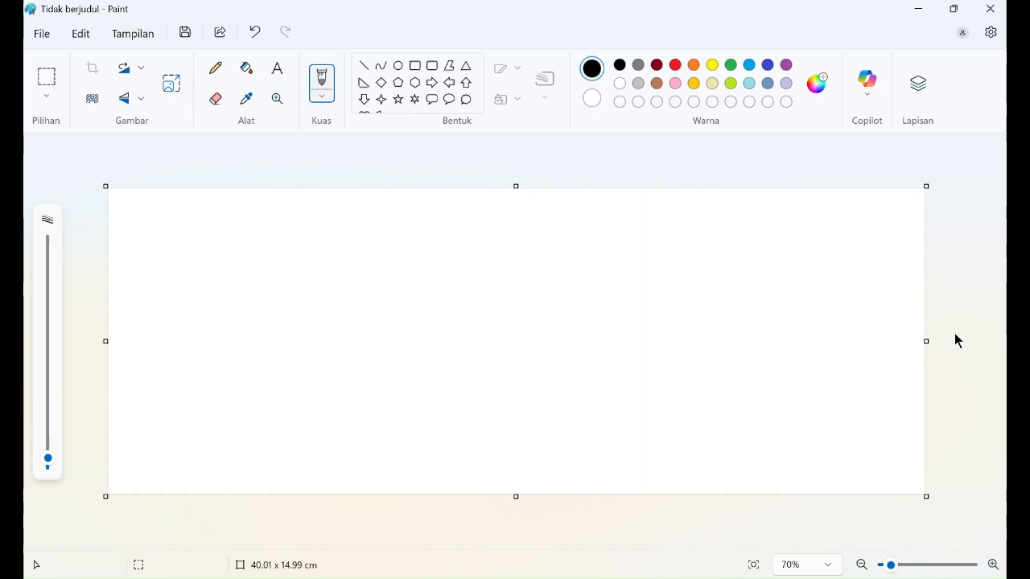
Step: Search 'google maps' in a new Chrome tab and open the Google Maps site
{"action": "key", "text": "alt+Tab"}
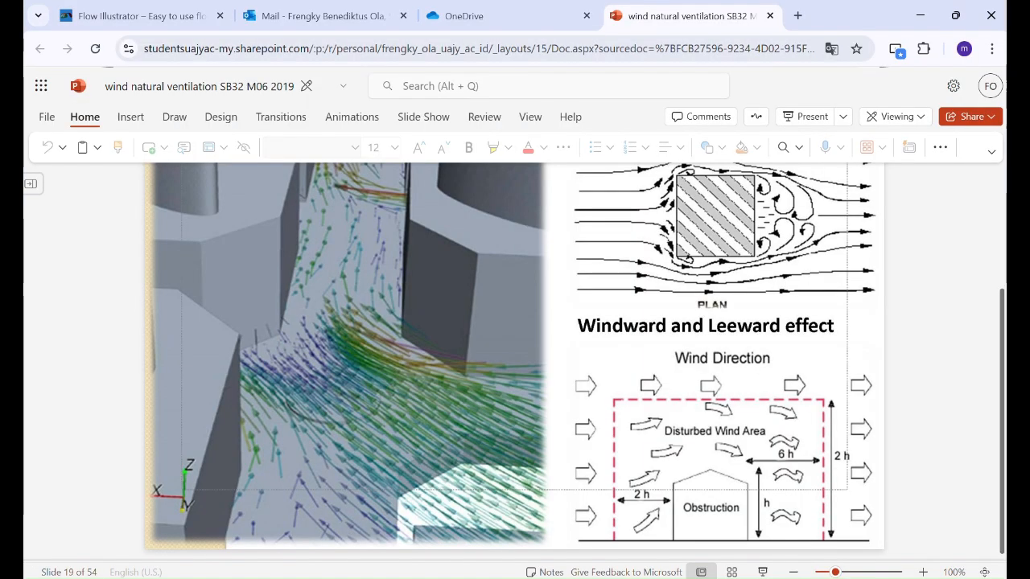
{"action": "left_click", "coordinate": [804, 19]}
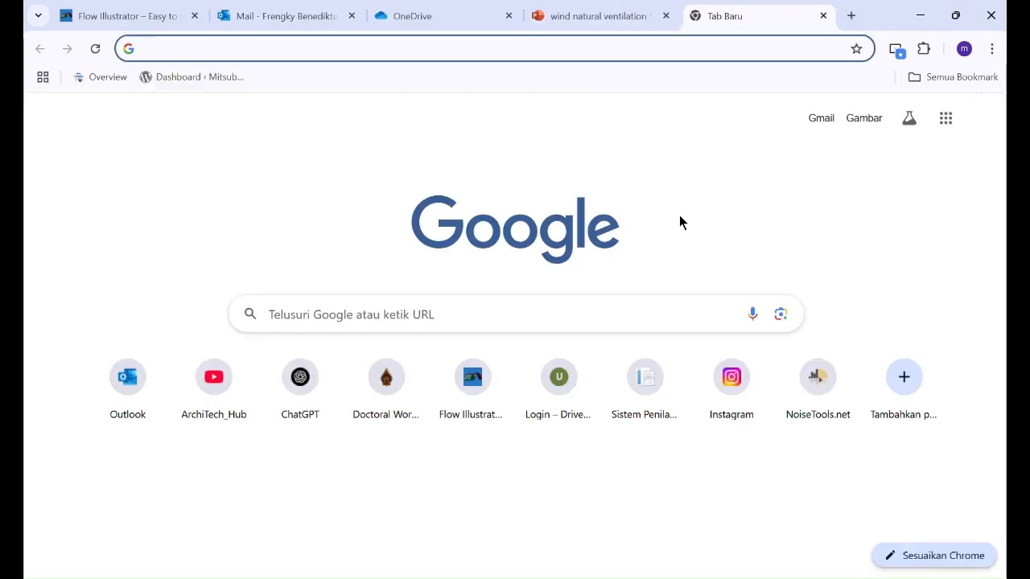
{"action": "type", "text": "googl"}
{"action": "key", "text": "Down"}
{"action": "key", "text": "Down"}
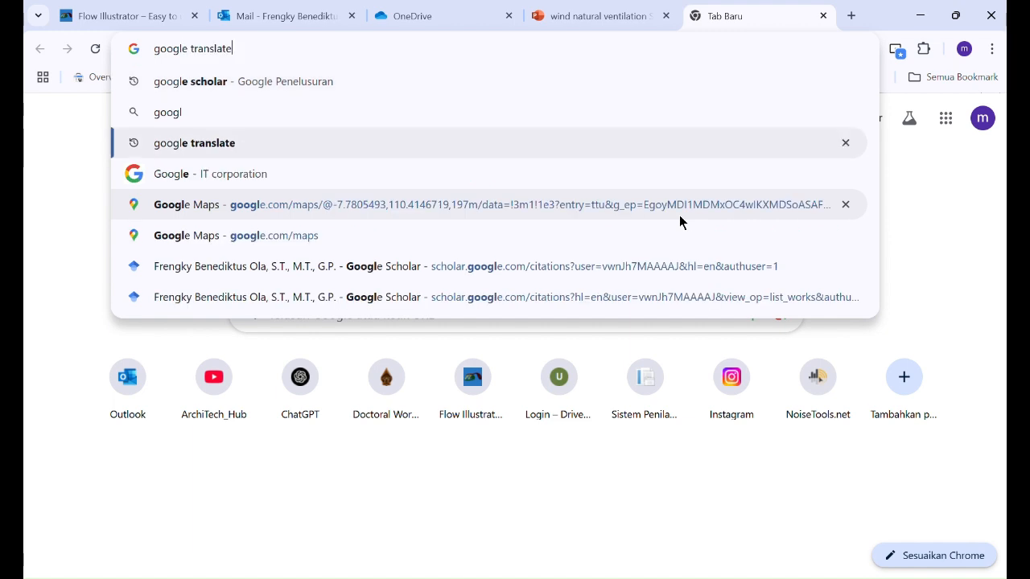
{"action": "key", "text": "Up"}
{"action": "key", "text": "Up"}
{"action": "key", "text": "Up"}
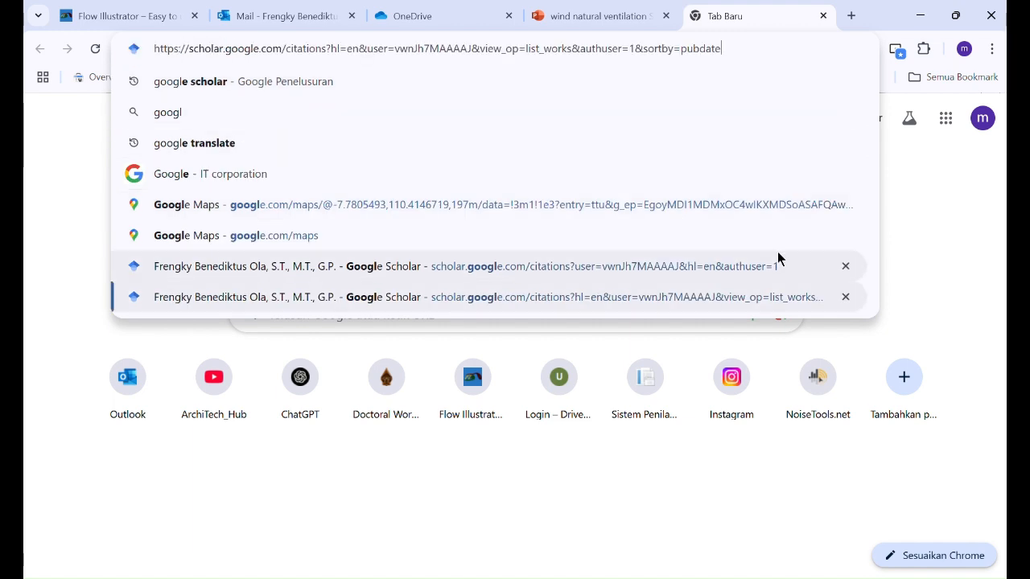
{"action": "left_click", "coordinate": [169, 112]}
{"action": "left_click", "coordinate": [269, 103]}
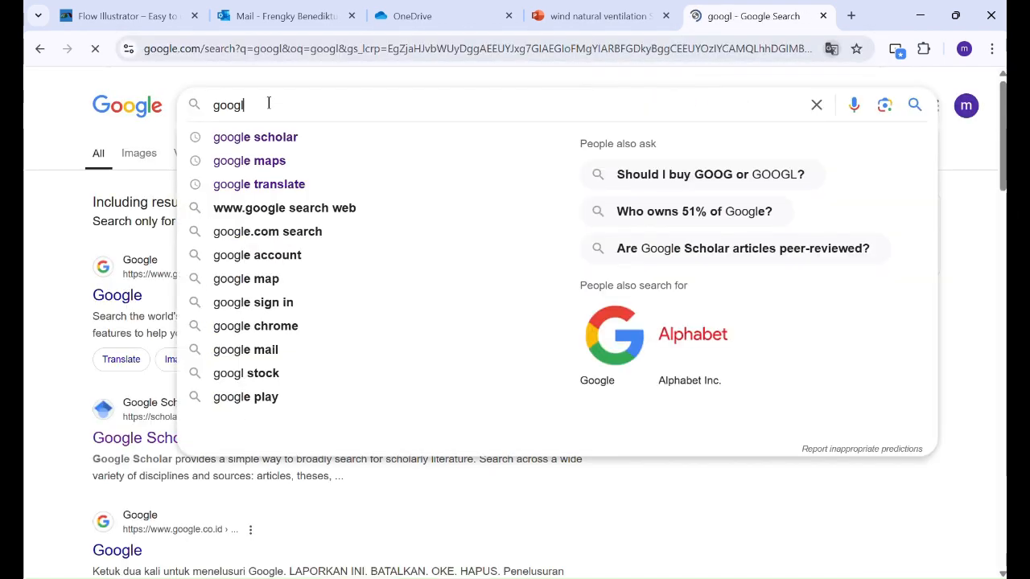
{"action": "left_click", "coordinate": [272, 162]}
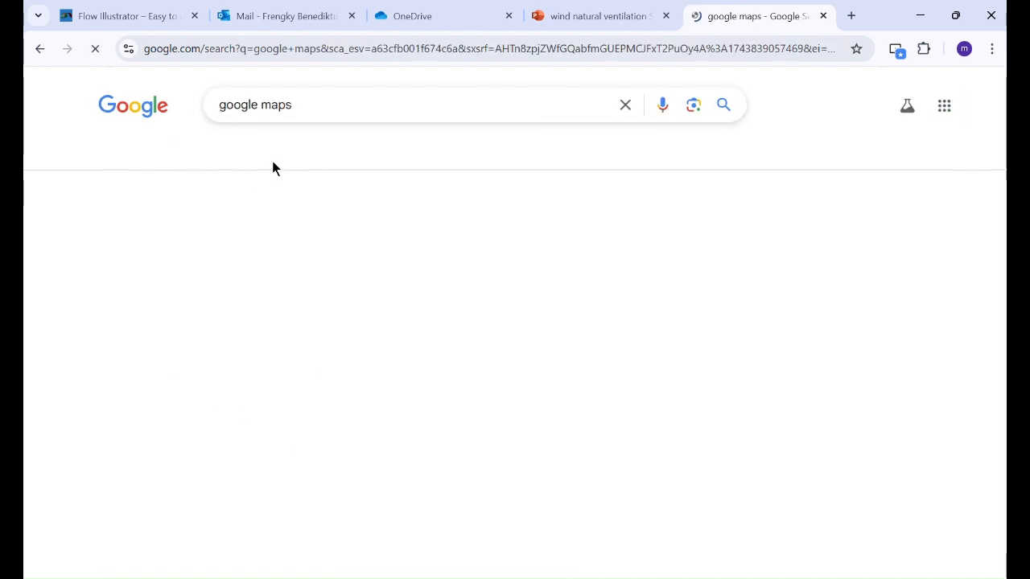
{"action": "left_click", "coordinate": [148, 250]}
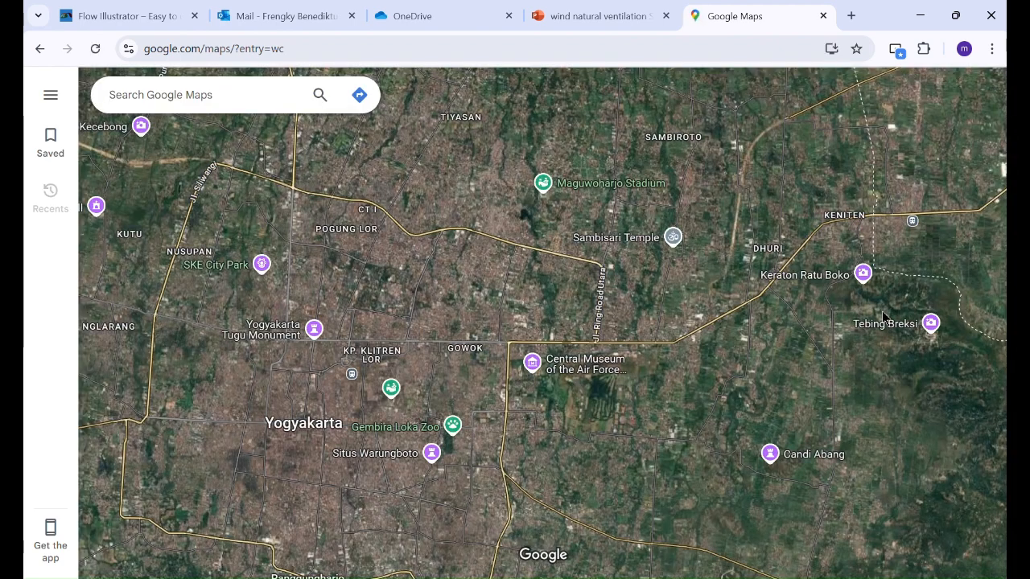
Step: Zoom in on the satellite block, copy its coordinates -7.78163, 110.36167, and pan around it
{"action": "scroll", "coordinate": [219, 343], "scroll_direction": "up", "scroll_amount": 3}
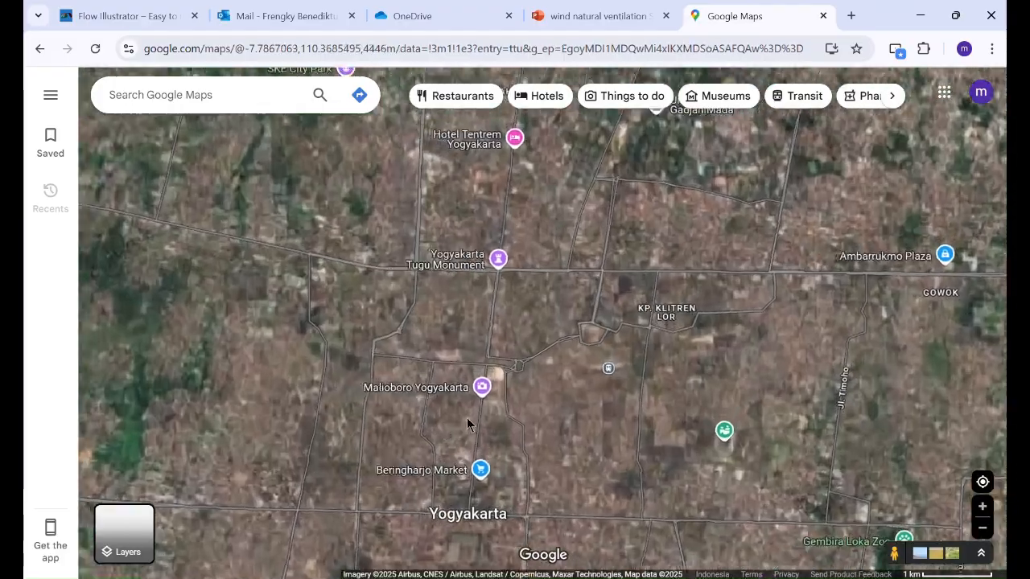
{"action": "scroll", "coordinate": [473, 421], "scroll_direction": "up", "scroll_amount": 3}
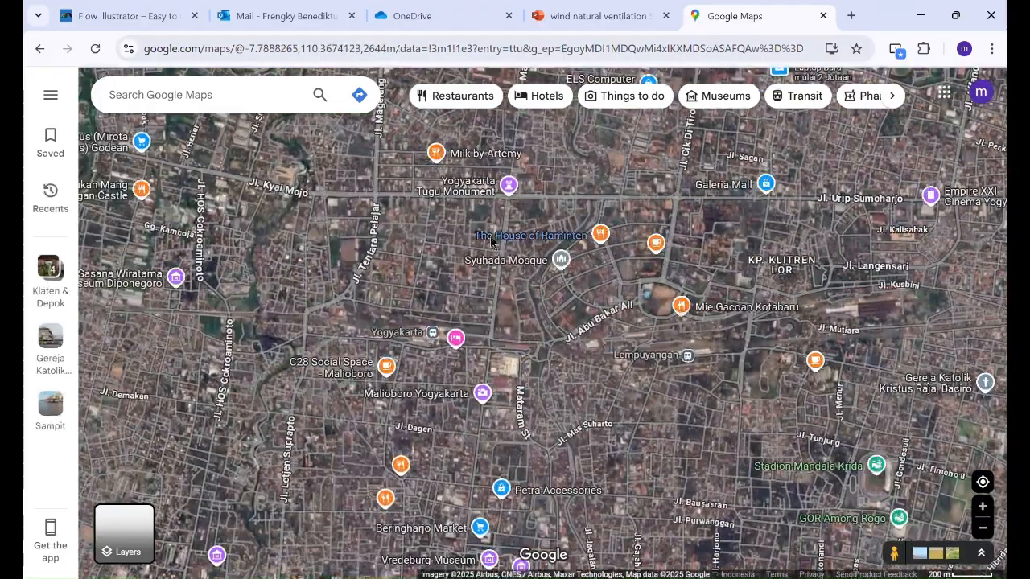
{"action": "scroll", "coordinate": [543, 237], "scroll_direction": "up", "scroll_amount": 3}
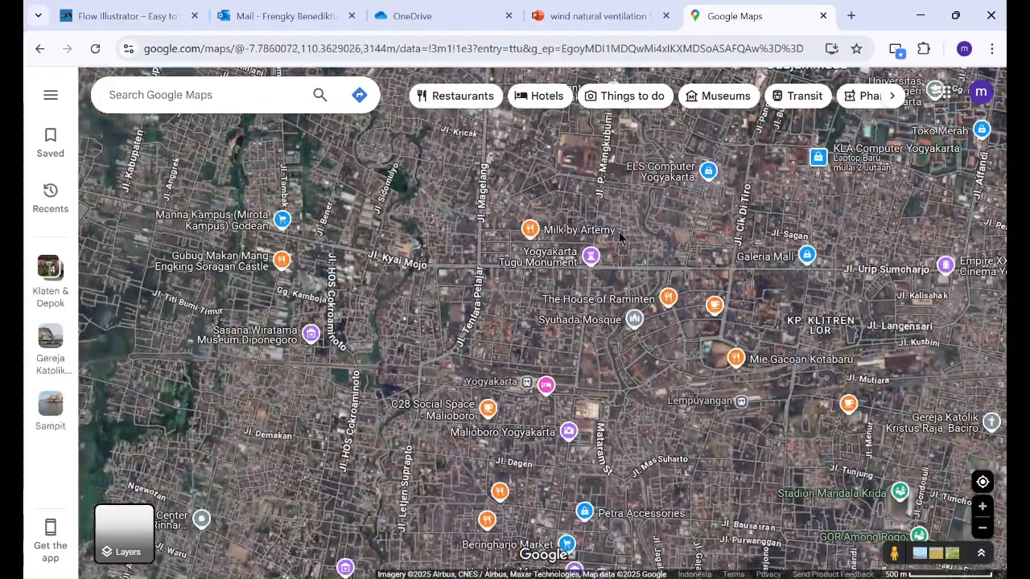
{"action": "scroll", "coordinate": [542, 238], "scroll_direction": "up", "scroll_amount": 3}
{"action": "scroll", "coordinate": [387, 242], "scroll_direction": "up", "scroll_amount": 5}
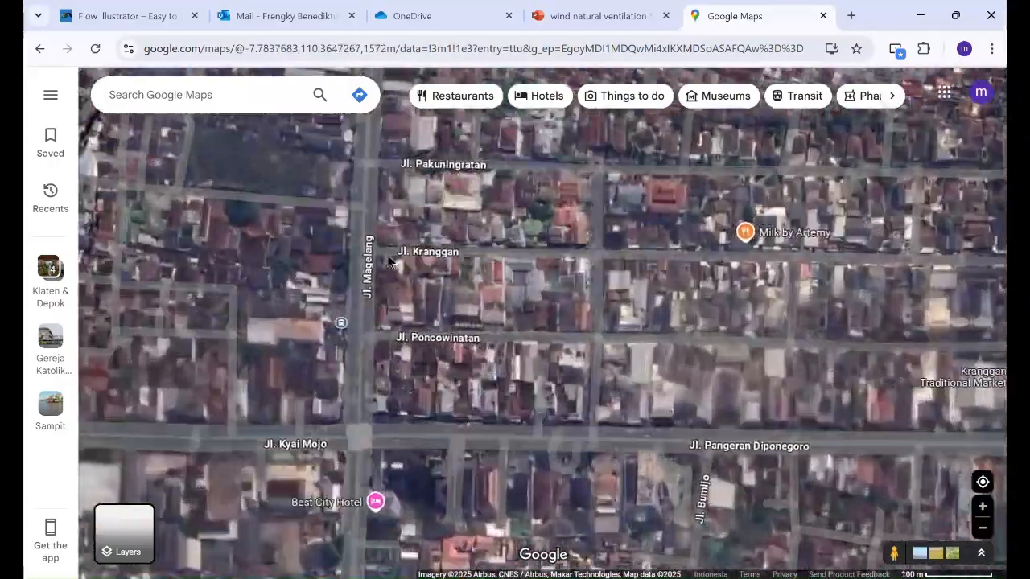
{"action": "scroll", "coordinate": [561, 161], "scroll_direction": "down", "scroll_amount": 2}
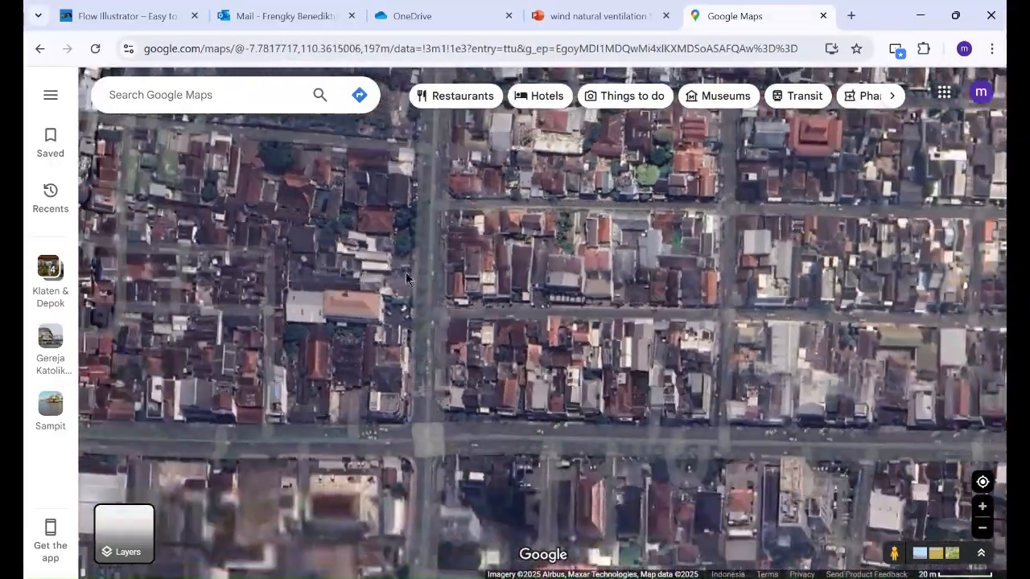
{"action": "scroll", "coordinate": [412, 264], "scroll_direction": "up", "scroll_amount": 2}
{"action": "scroll", "coordinate": [346, 288], "scroll_direction": "down", "scroll_amount": 2}
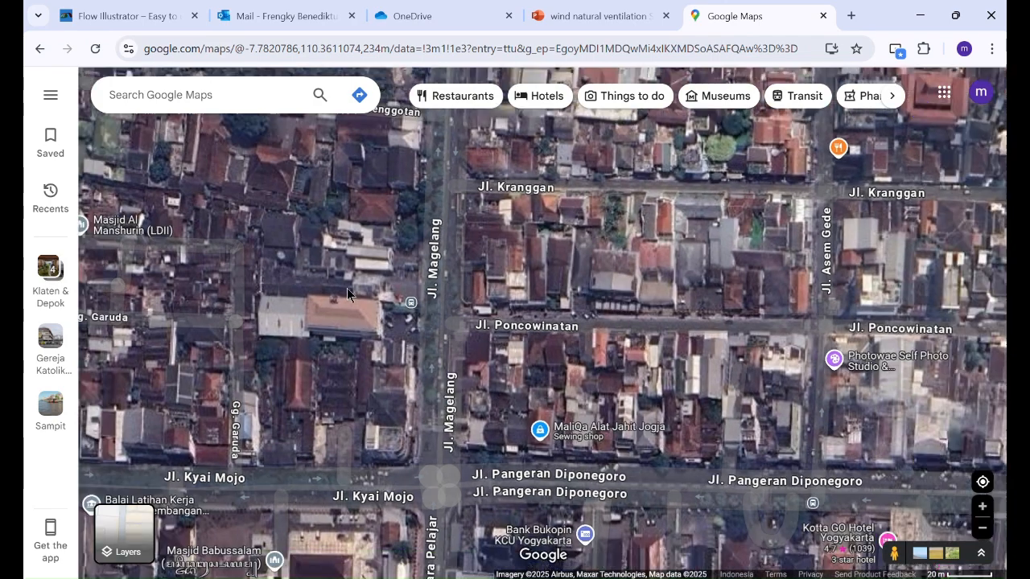
{"action": "scroll", "coordinate": [454, 424], "scroll_direction": "up", "scroll_amount": 3}
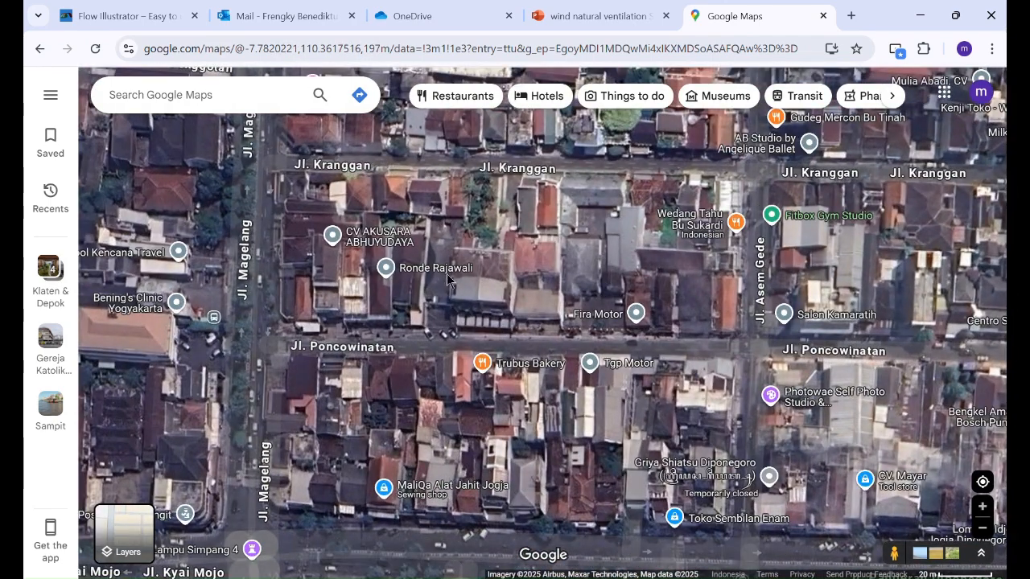
{"action": "right_click", "coordinate": [493, 213]}
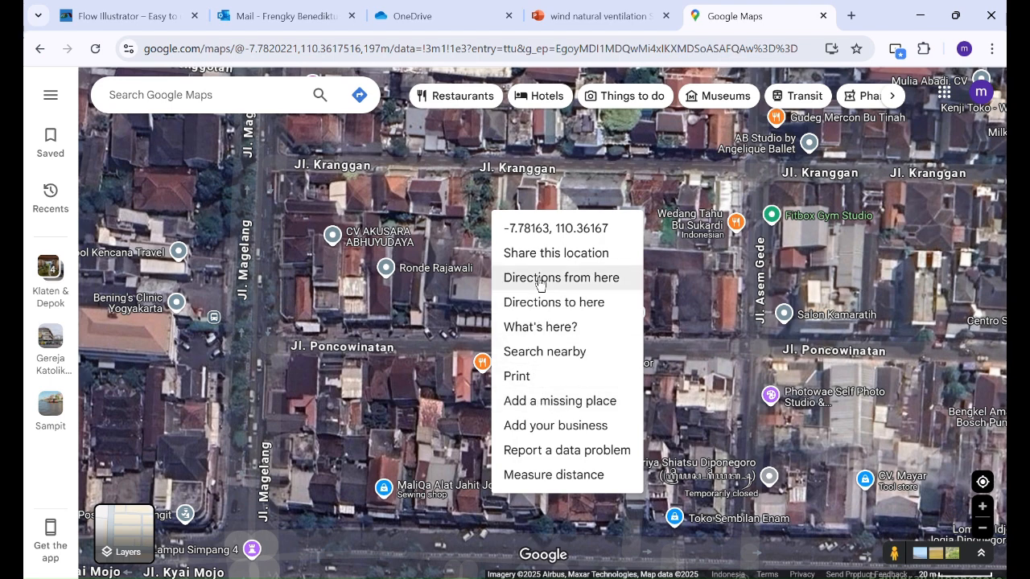
{"action": "left_click", "coordinate": [634, 233]}
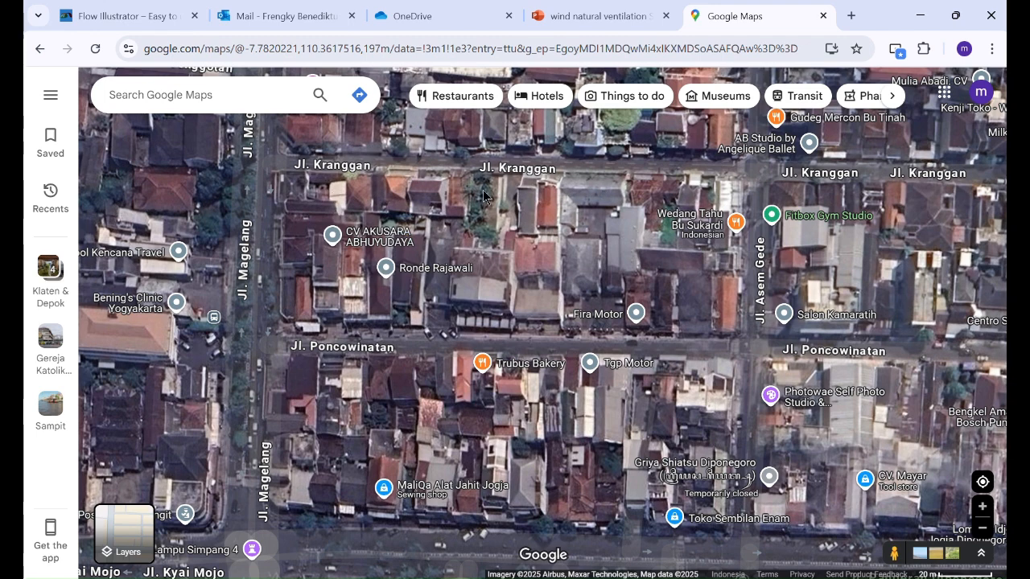
{"action": "left_click_drag", "start_coordinate": [683, 216], "coordinate": [527, 177]}
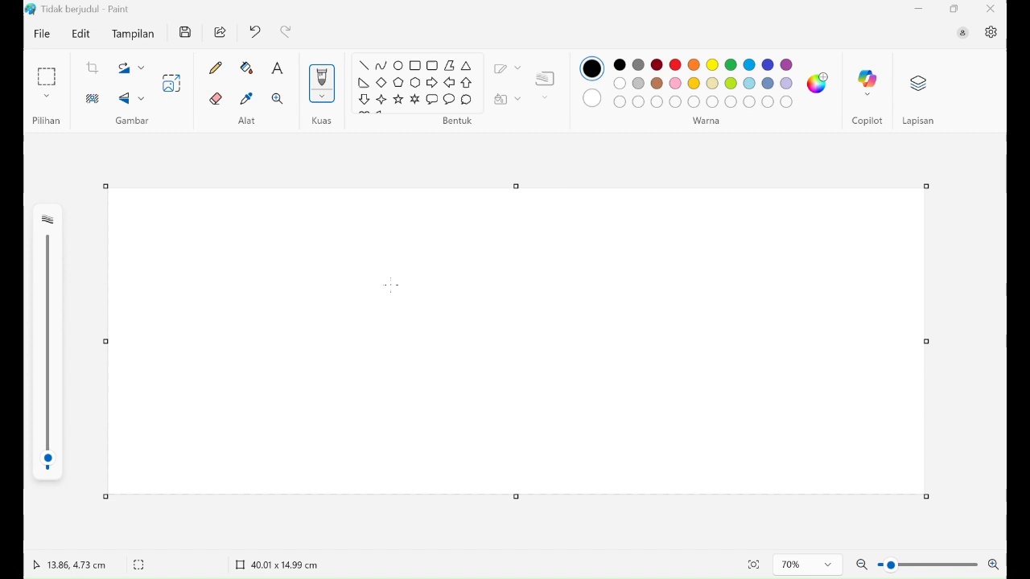
Step: Draw four outlined rectangles clustered near the canvas centre
{"action": "left_click", "coordinate": [416, 72]}
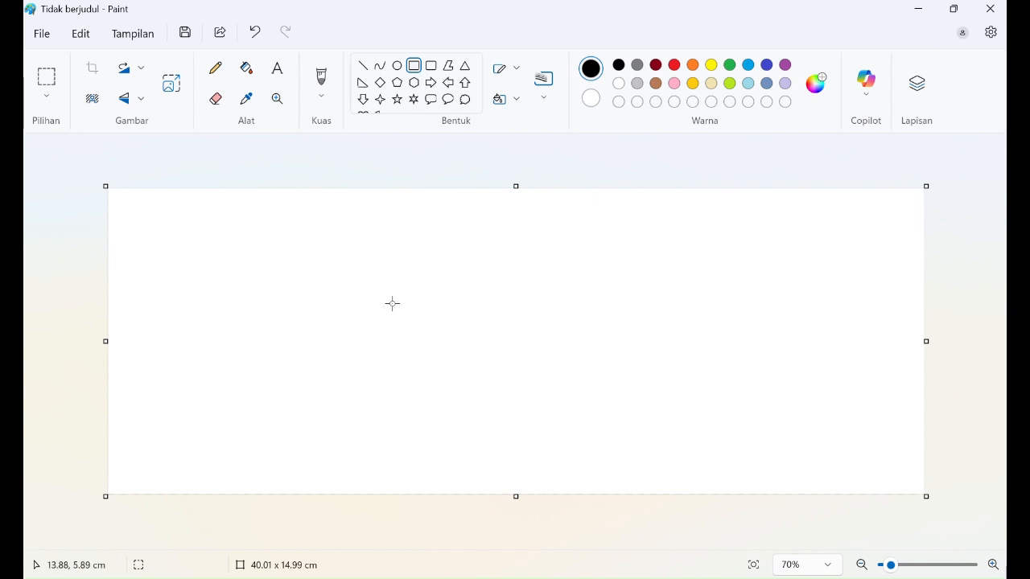
{"action": "left_click", "coordinate": [380, 293]}
{"action": "left_click_drag", "start_coordinate": [381, 294], "coordinate": [411, 309]}
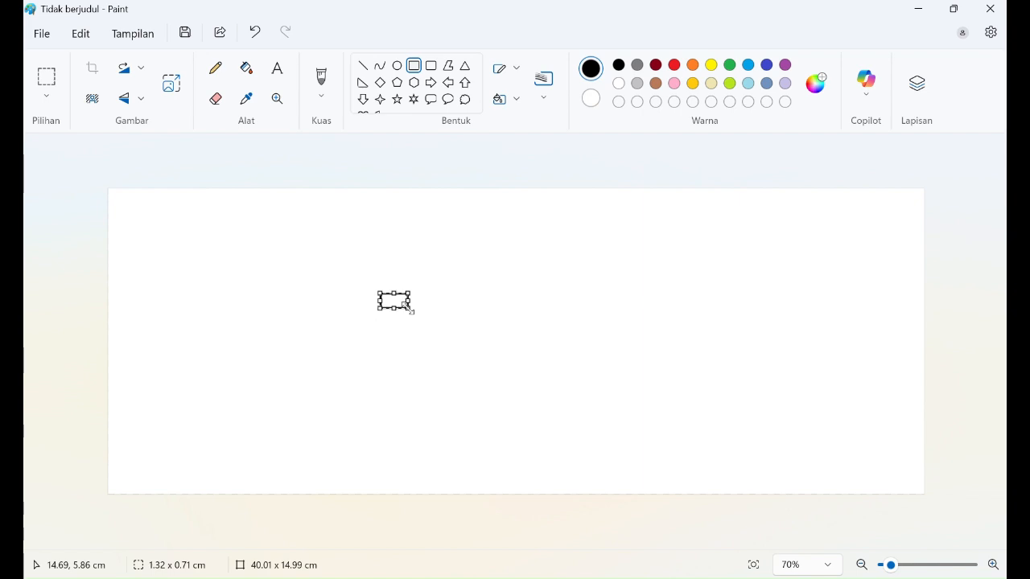
{"action": "left_click", "coordinate": [416, 67]}
{"action": "left_click_drag", "start_coordinate": [398, 320], "coordinate": [425, 381]}
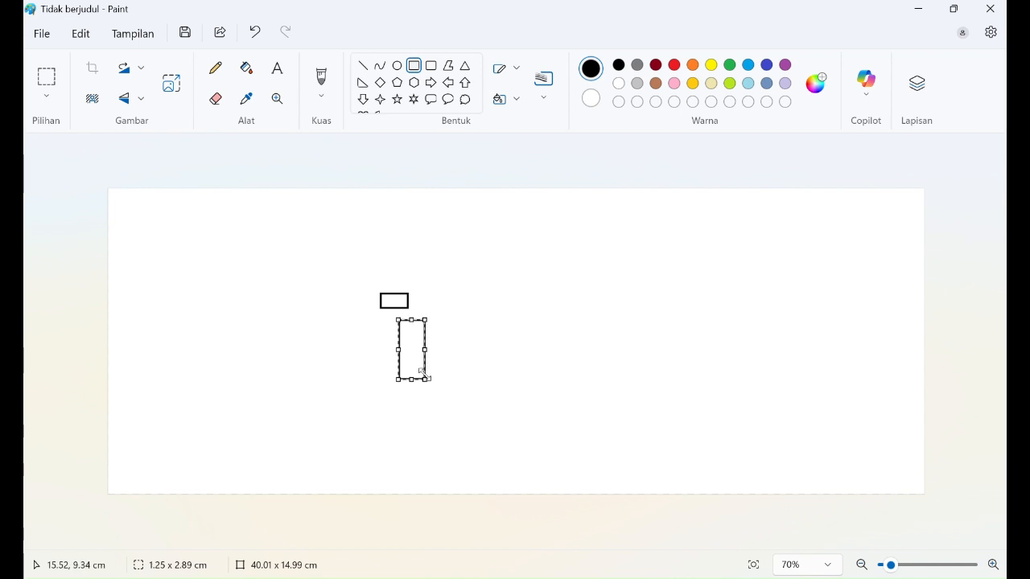
{"action": "left_click", "coordinate": [419, 71]}
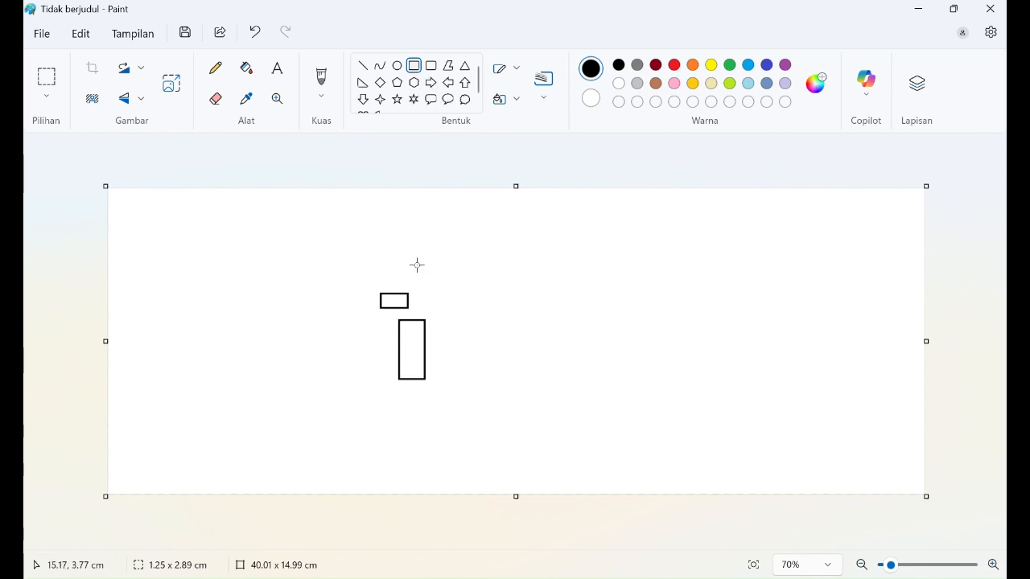
{"action": "left_click_drag", "start_coordinate": [469, 272], "coordinate": [512, 328]}
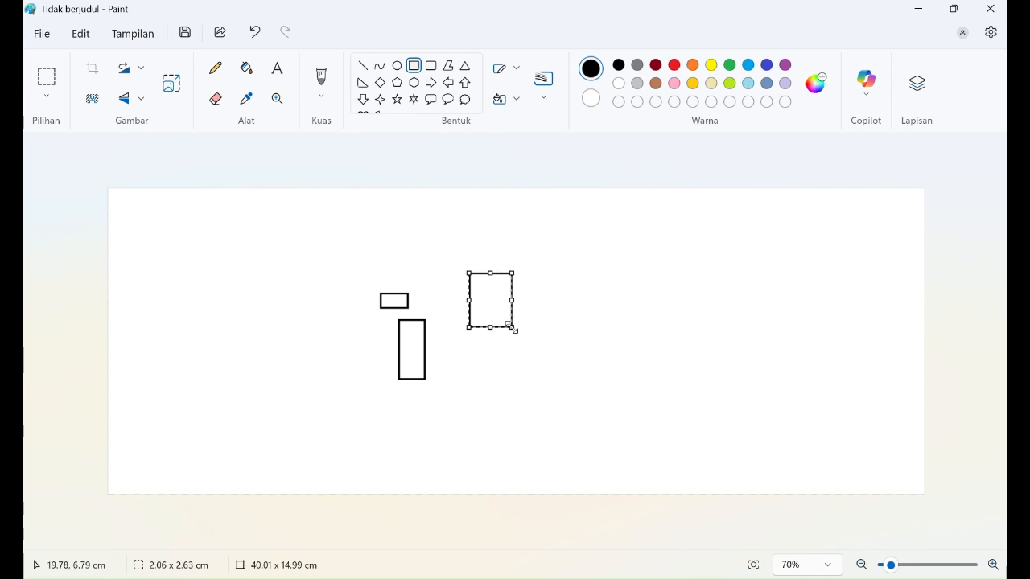
{"action": "left_click", "coordinate": [415, 69]}
{"action": "left_click_drag", "start_coordinate": [313, 379], "coordinate": [374, 403]}
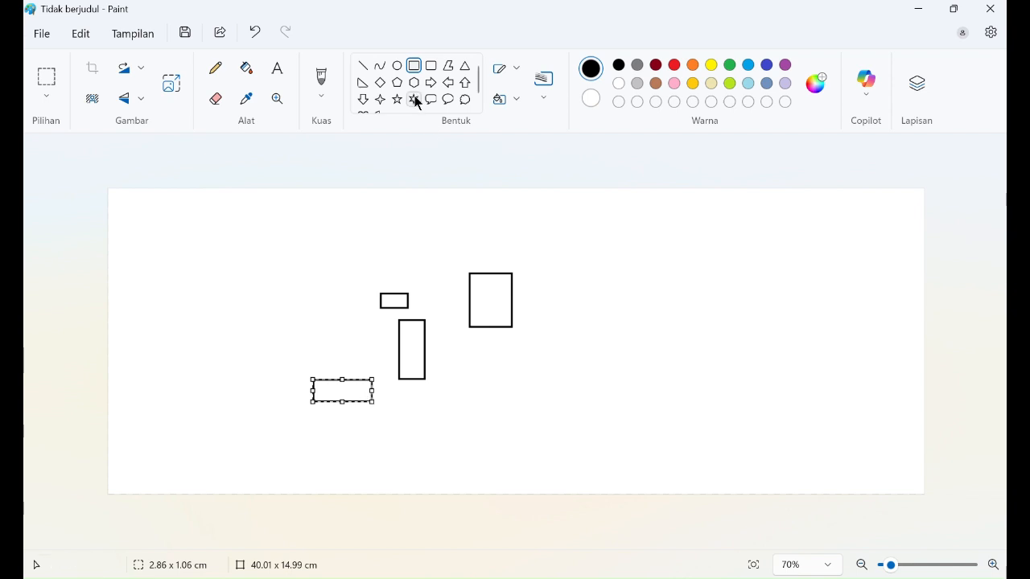
{"action": "left_click", "coordinate": [408, 68]}
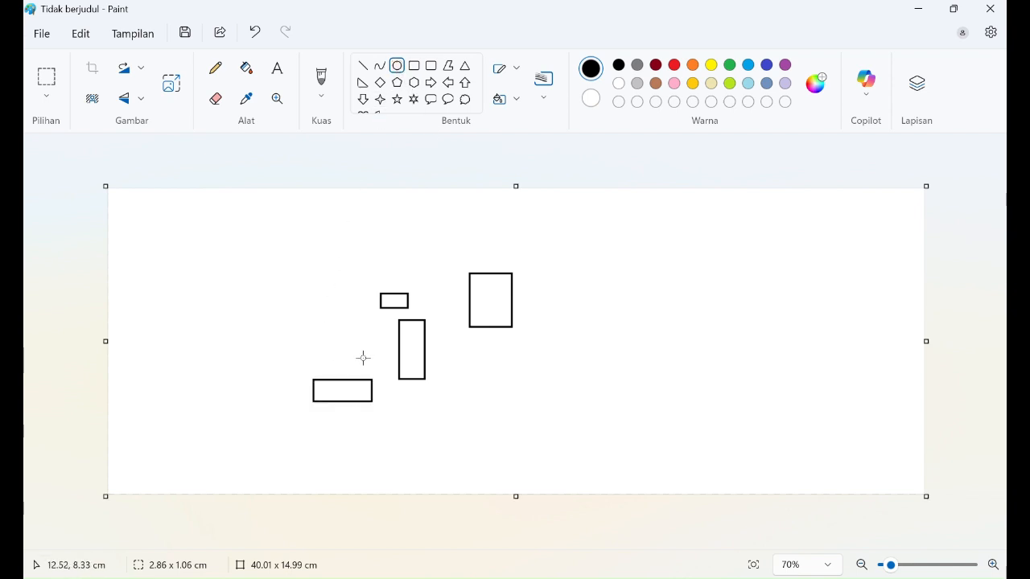
Step: Draw four circles among the rectangles, two of them stacked on the right
{"action": "left_click_drag", "start_coordinate": [344, 340], "coordinate": [376, 367]}
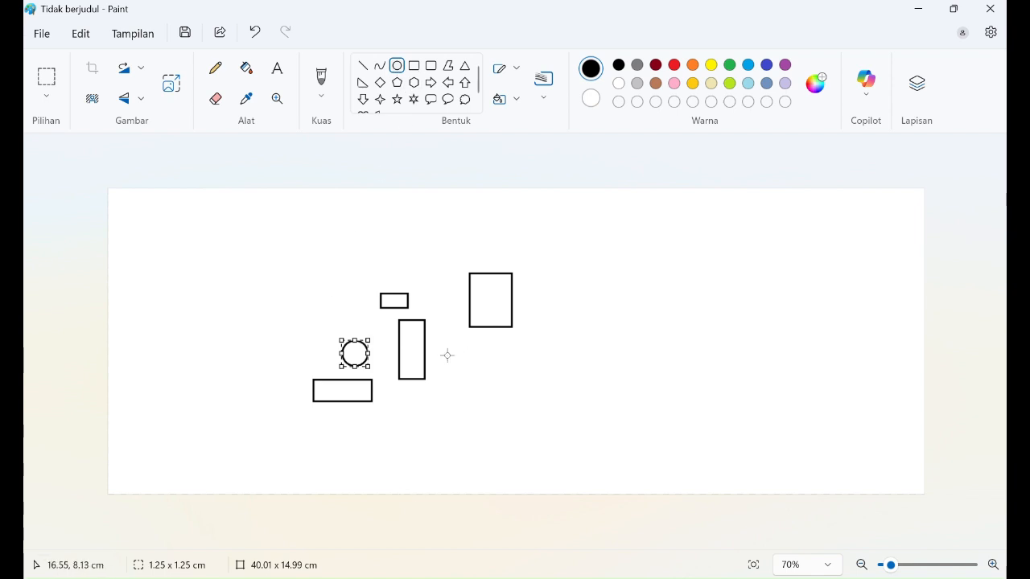
{"action": "left_click_drag", "start_coordinate": [462, 385], "coordinate": [498, 421]}
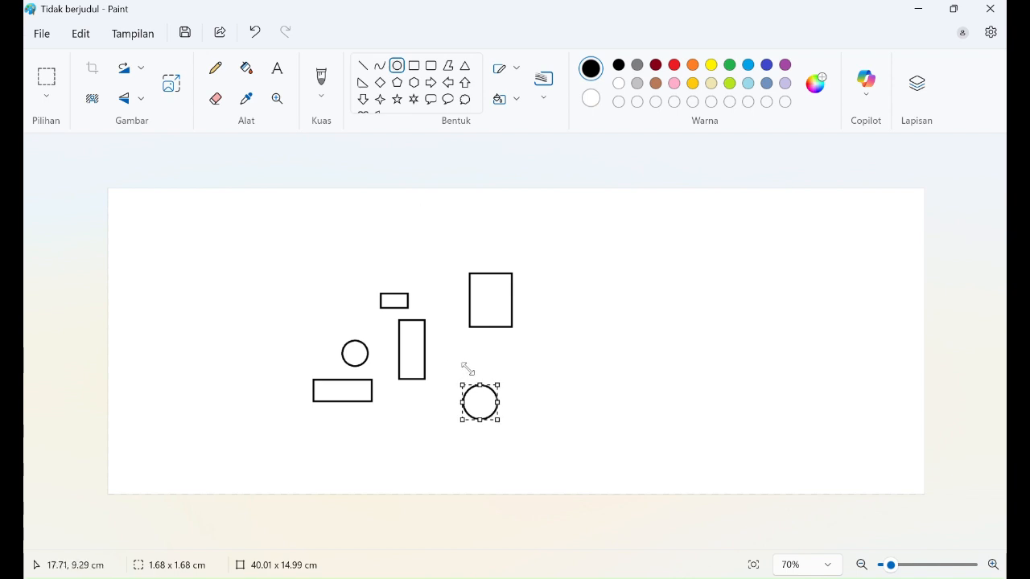
{"action": "left_click_drag", "start_coordinate": [462, 358], "coordinate": [494, 389]}
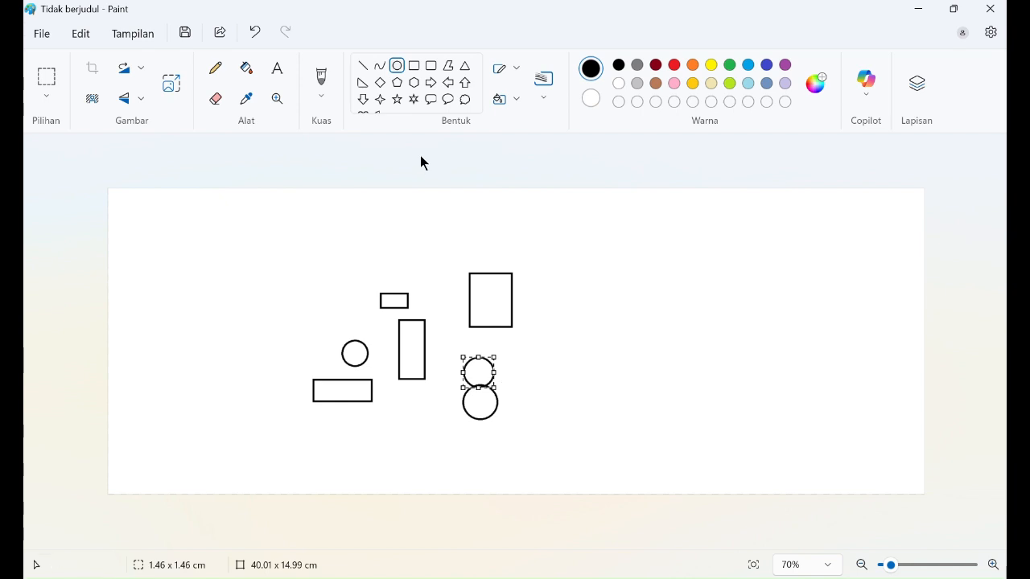
{"action": "left_click_drag", "start_coordinate": [505, 375], "coordinate": [530, 400]}
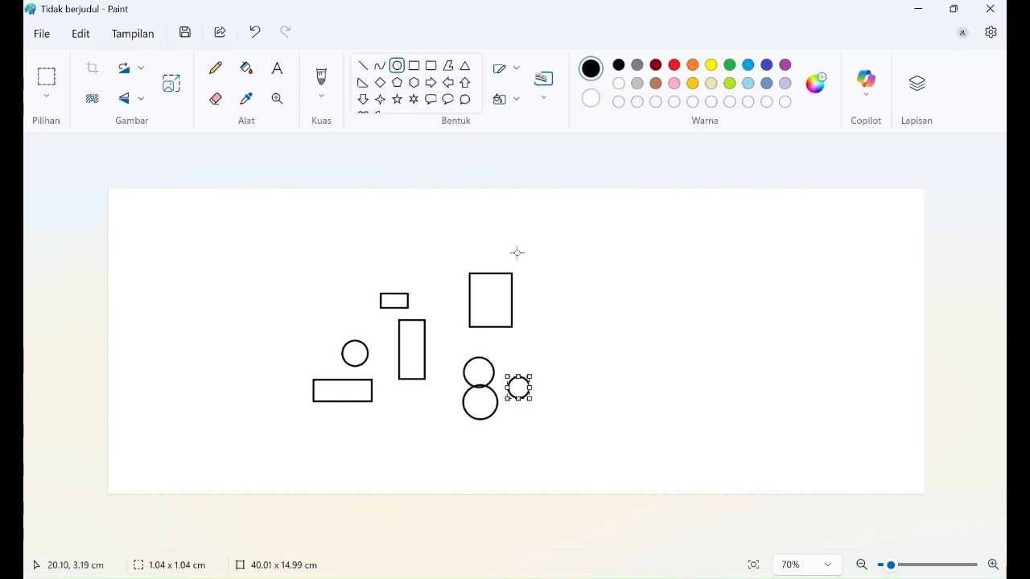
Step: Add four more rectangles, including a tall one at the layout's top left
{"action": "left_click", "coordinate": [416, 68]}
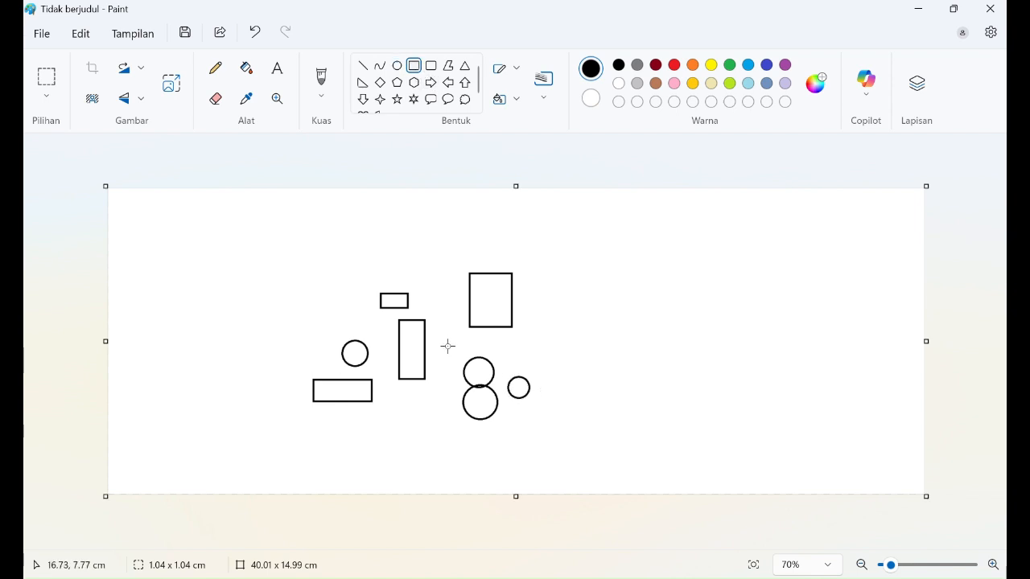
{"action": "left_click_drag", "start_coordinate": [431, 296], "coordinate": [458, 341]}
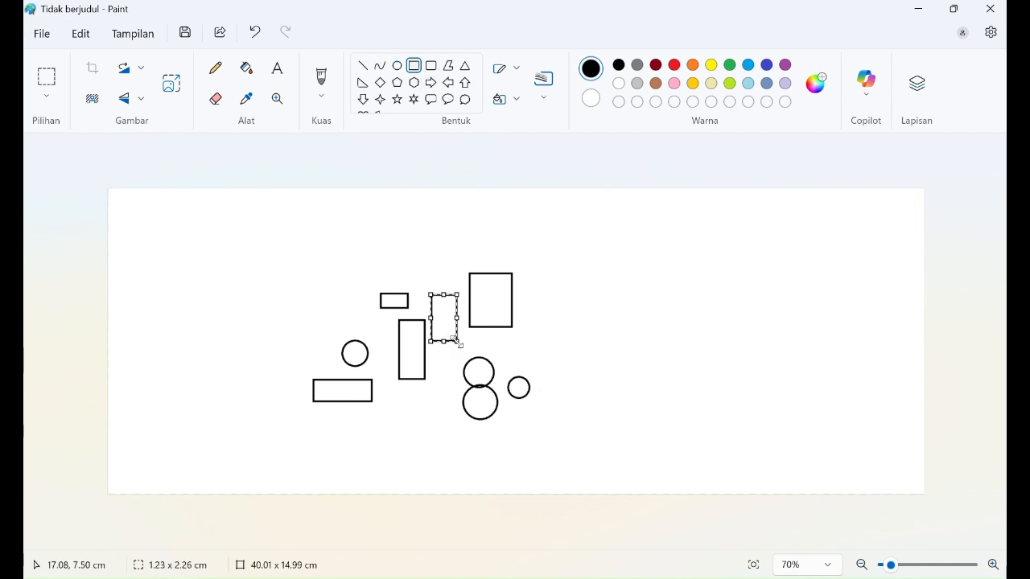
{"action": "left_click_drag", "start_coordinate": [395, 392], "coordinate": [447, 426]}
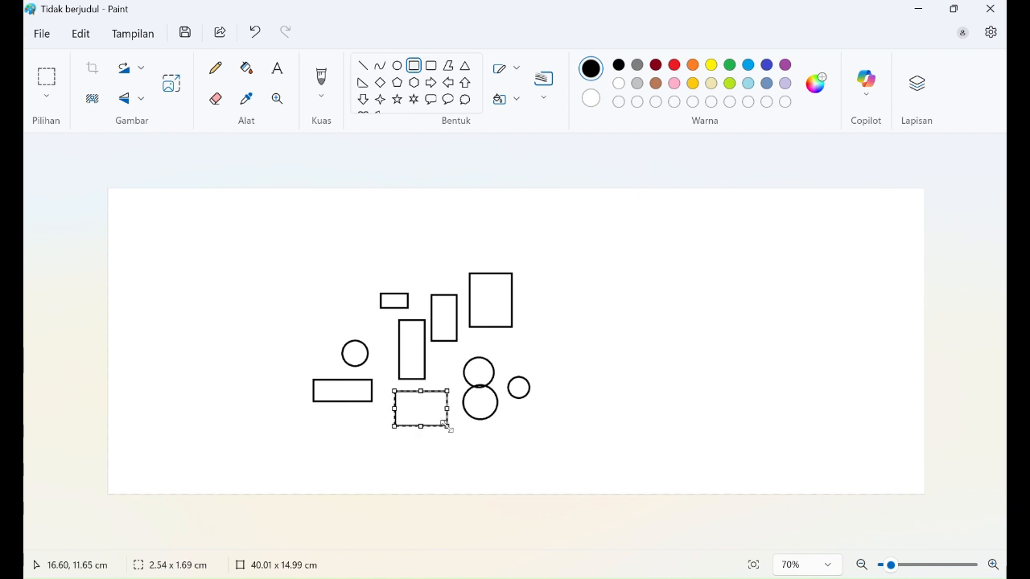
{"action": "left_click_drag", "start_coordinate": [502, 344], "coordinate": [559, 368]}
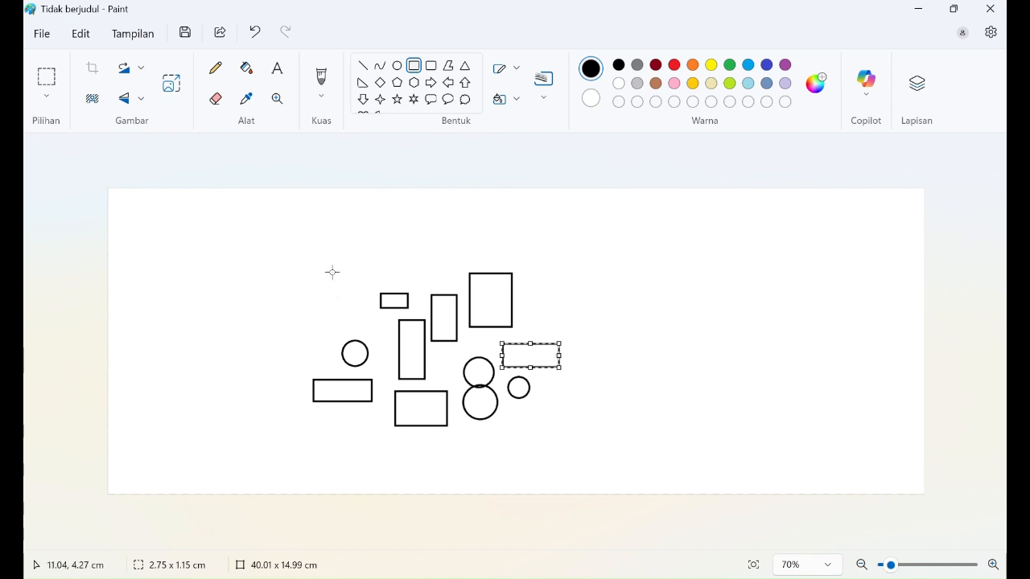
{"action": "left_click_drag", "start_coordinate": [328, 255], "coordinate": [359, 326]}
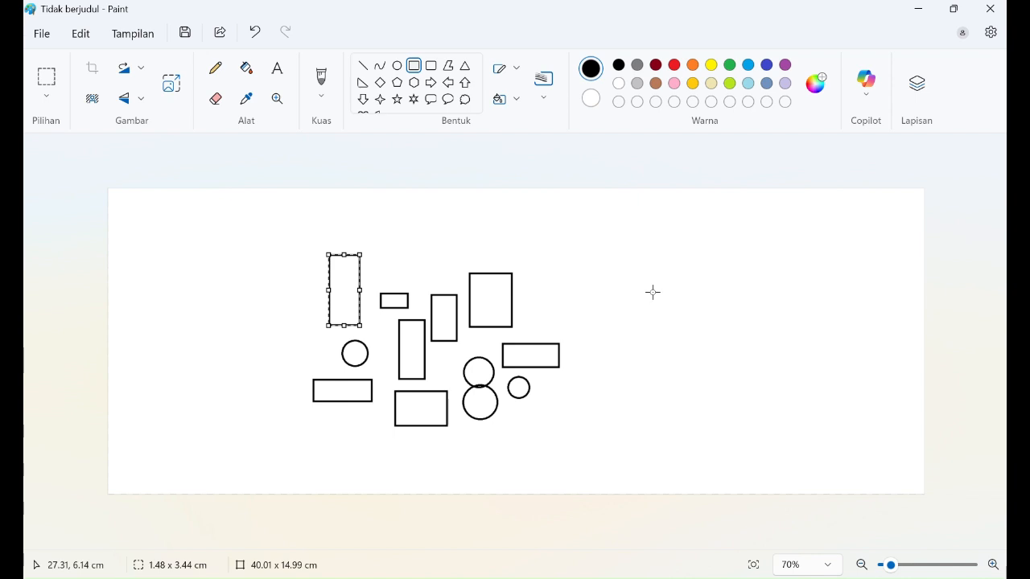
Step: Commit the tall top-left rectangle and select the Fill bucket tool
{"action": "left_click", "coordinate": [547, 174]}
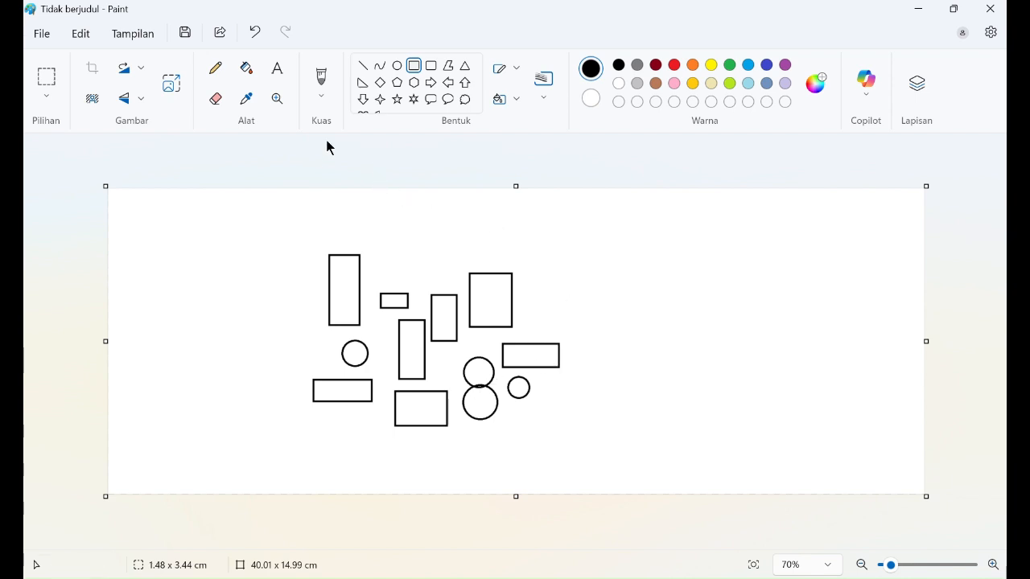
{"action": "left_click", "coordinate": [247, 70]}
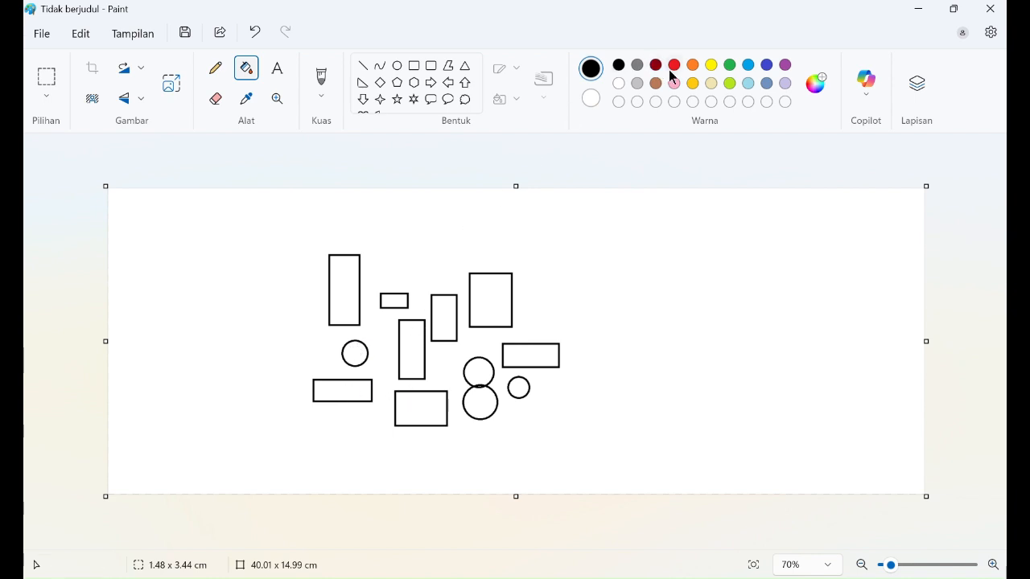
Step: Fill all eight rectangles and four circles with grey
{"action": "left_click", "coordinate": [637, 66]}
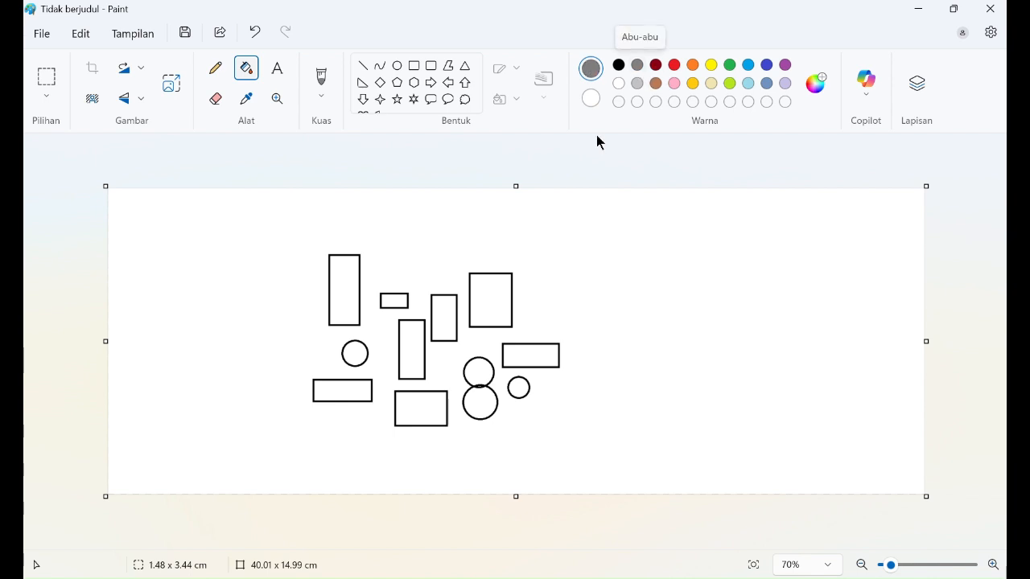
{"action": "left_click", "coordinate": [350, 297]}
{"action": "left_click", "coordinate": [359, 348]}
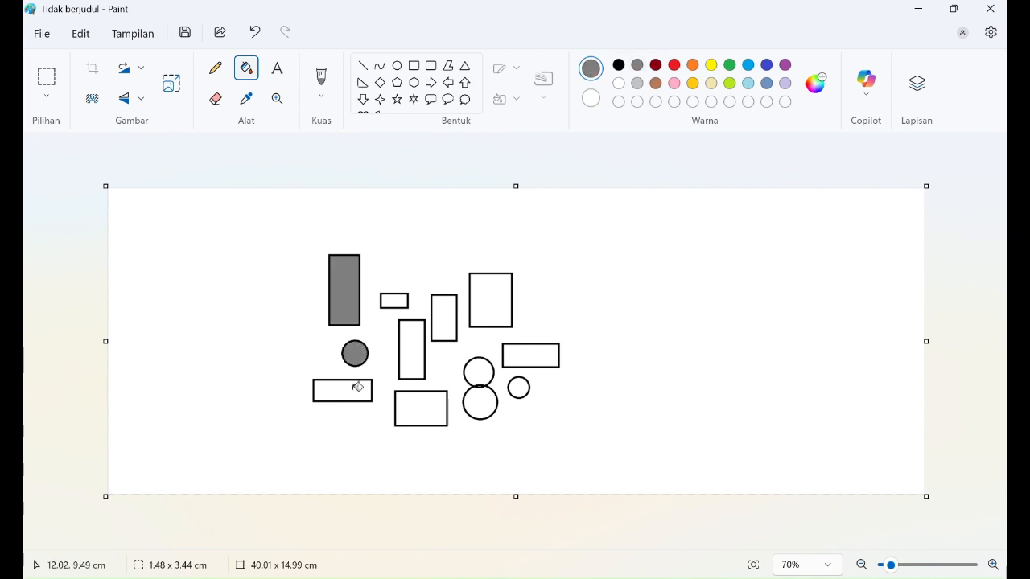
{"action": "left_click", "coordinate": [357, 387]}
{"action": "left_click", "coordinate": [414, 401]}
{"action": "left_click", "coordinate": [412, 350]}
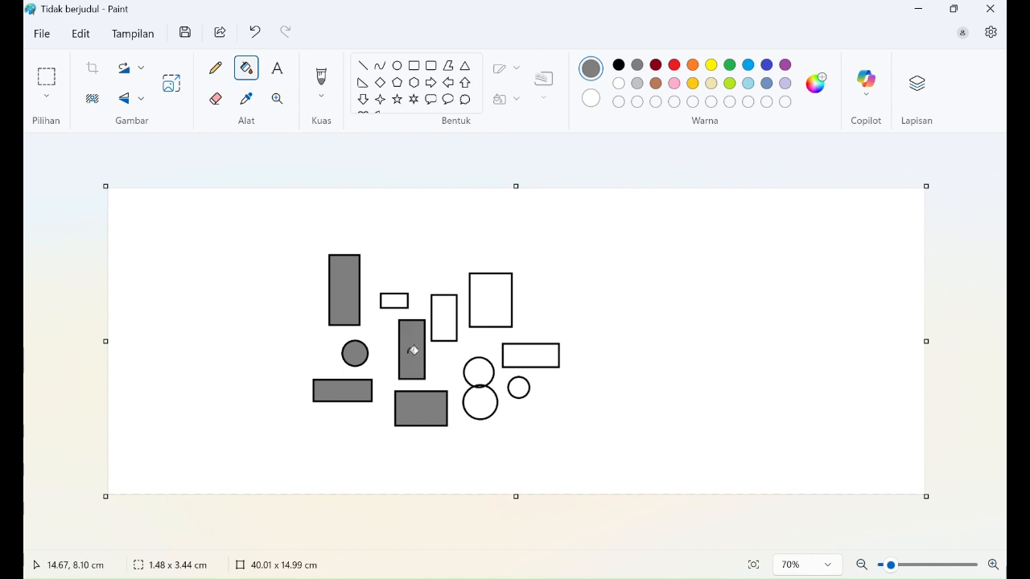
{"action": "left_click", "coordinate": [394, 301]}
{"action": "left_click", "coordinate": [444, 309]}
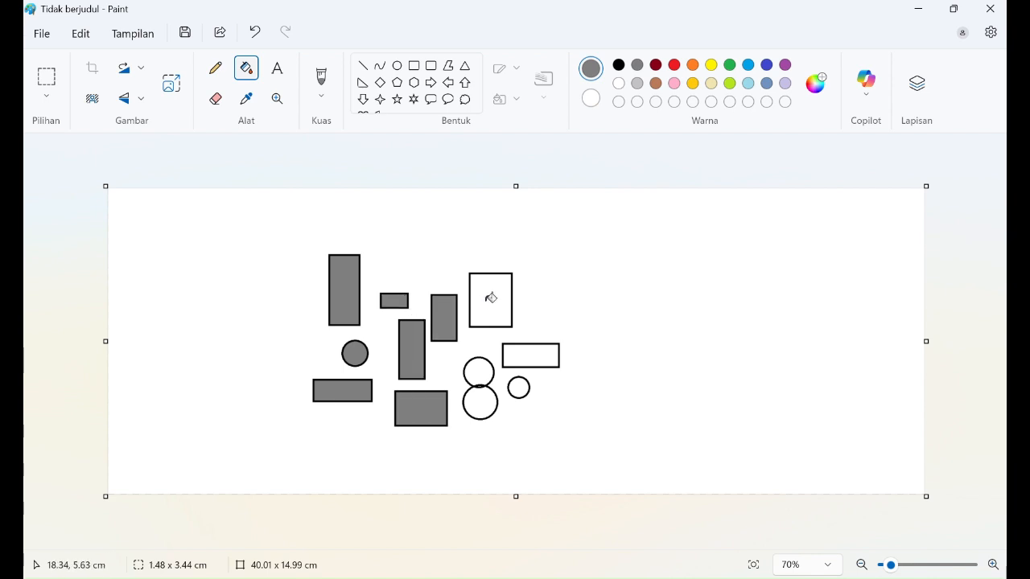
{"action": "left_click", "coordinate": [491, 298]}
{"action": "left_click", "coordinate": [528, 353]}
{"action": "left_click", "coordinate": [485, 366]}
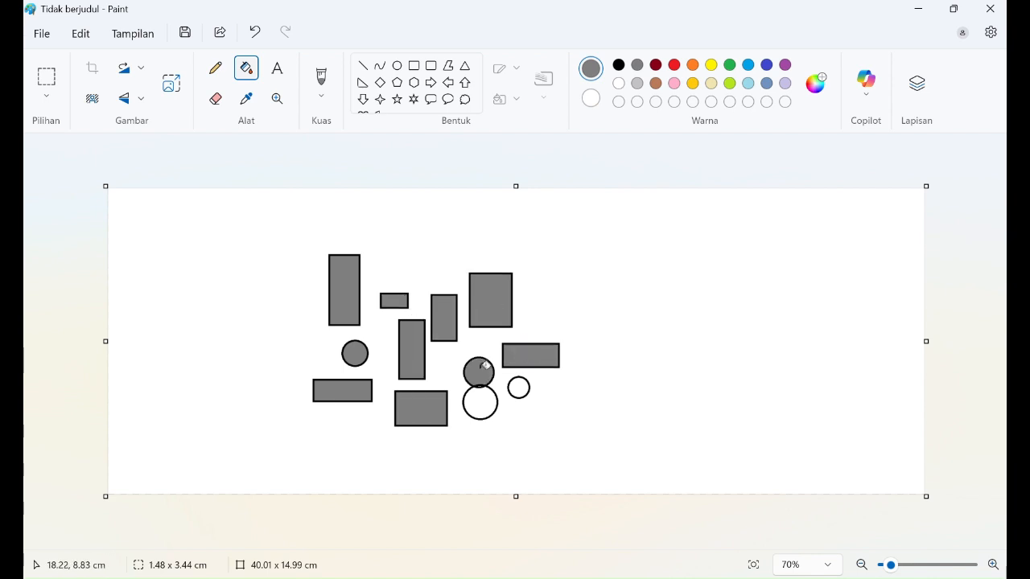
{"action": "left_click", "coordinate": [518, 387]}
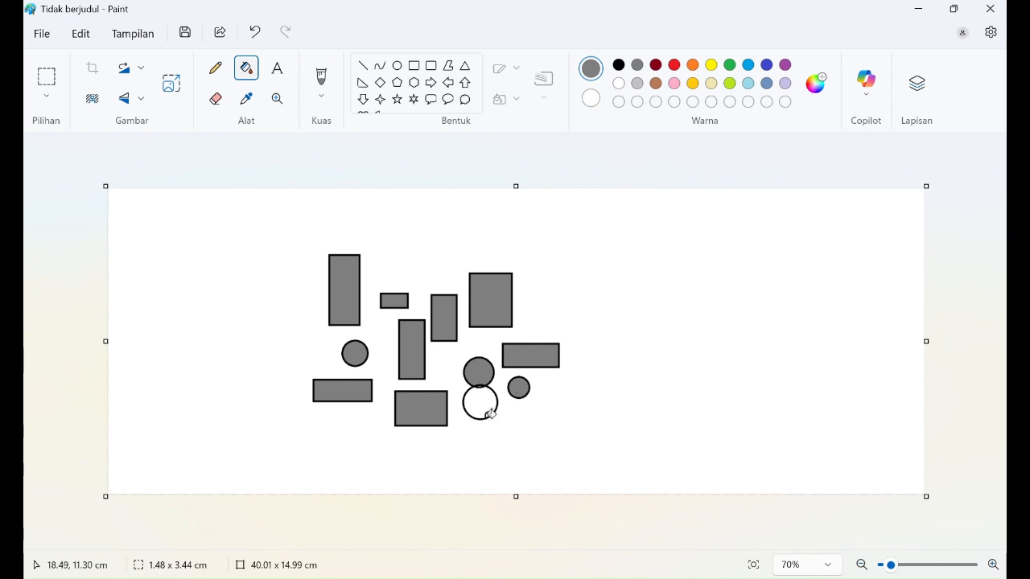
{"action": "left_click", "coordinate": [491, 414]}
Step: Try filling the overlapping circles' outline grey, then undo to keep it black
{"action": "scroll", "coordinate": [490, 413], "scroll_direction": "up", "scroll_amount": 4}
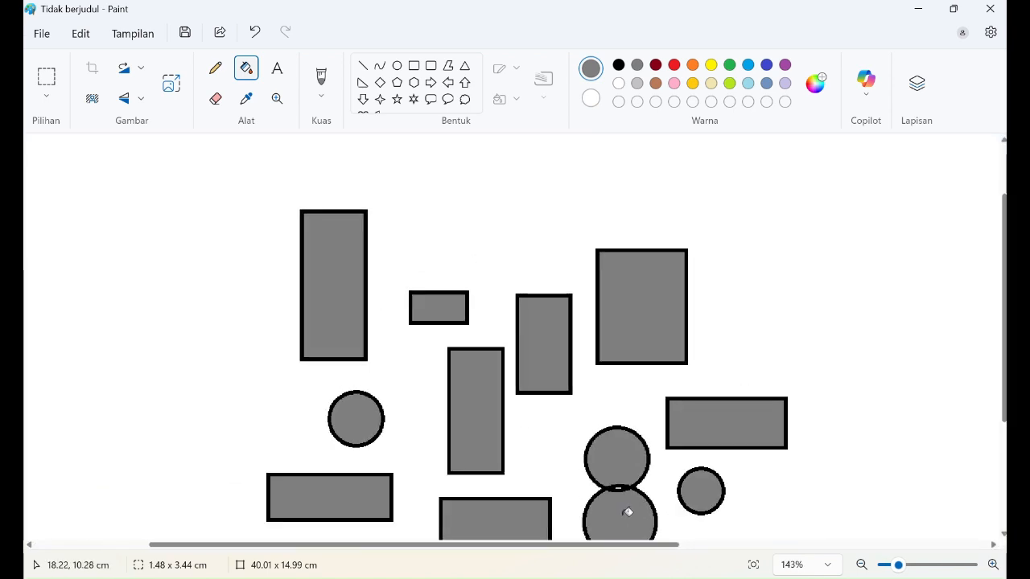
{"action": "scroll", "coordinate": [627, 513], "scroll_direction": "up", "scroll_amount": 2}
{"action": "left_click", "coordinate": [666, 512]}
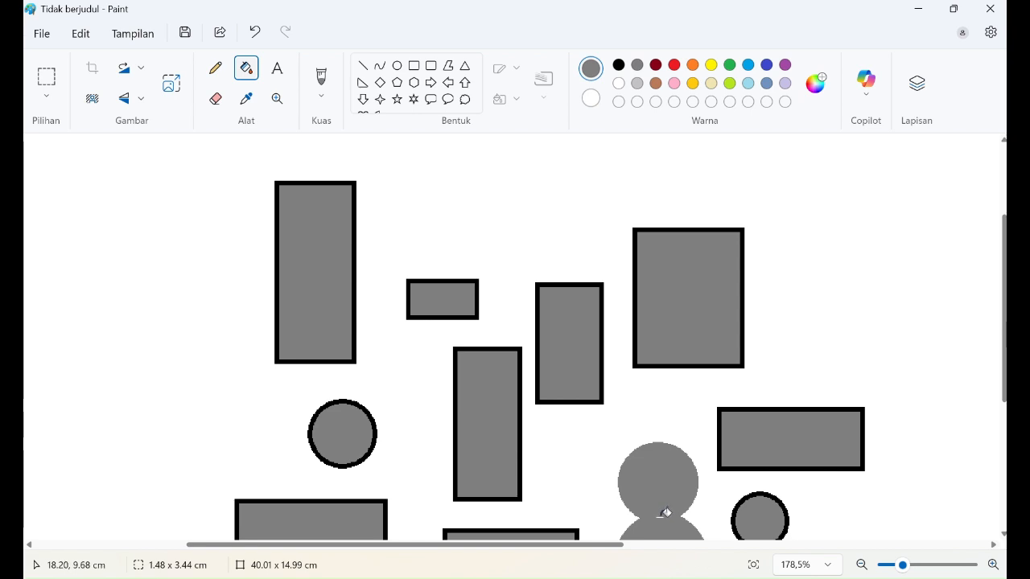
{"action": "key", "text": "ctrl+z"}
{"action": "key", "text": "ctrl+y"}
{"action": "key", "text": "ctrl+z"}
{"action": "left_click", "coordinate": [662, 517]}
{"action": "key", "text": "ctrl+z"}
{"action": "key", "text": "ctrl+y"}
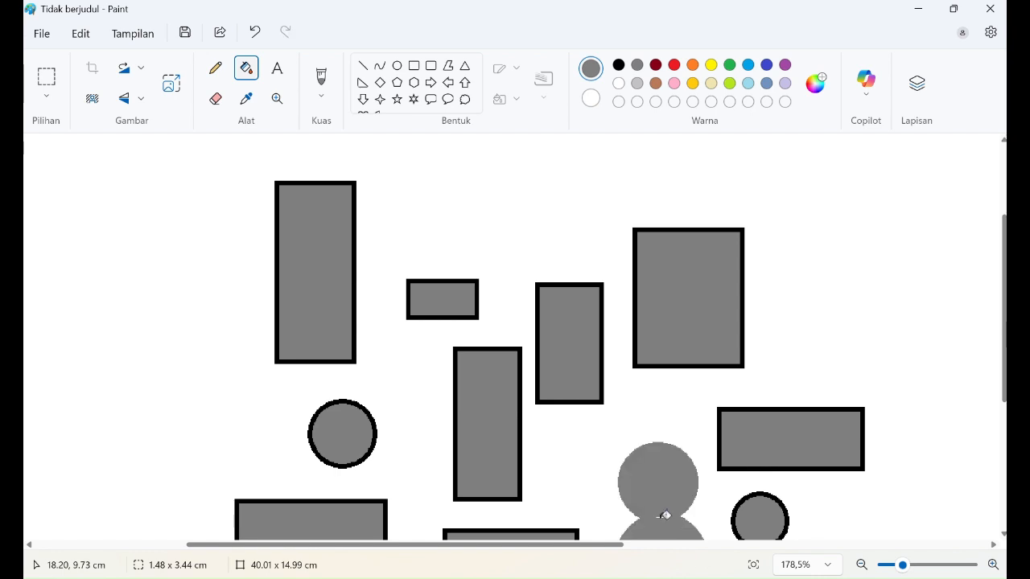
{"action": "key", "text": "ctrl+z"}
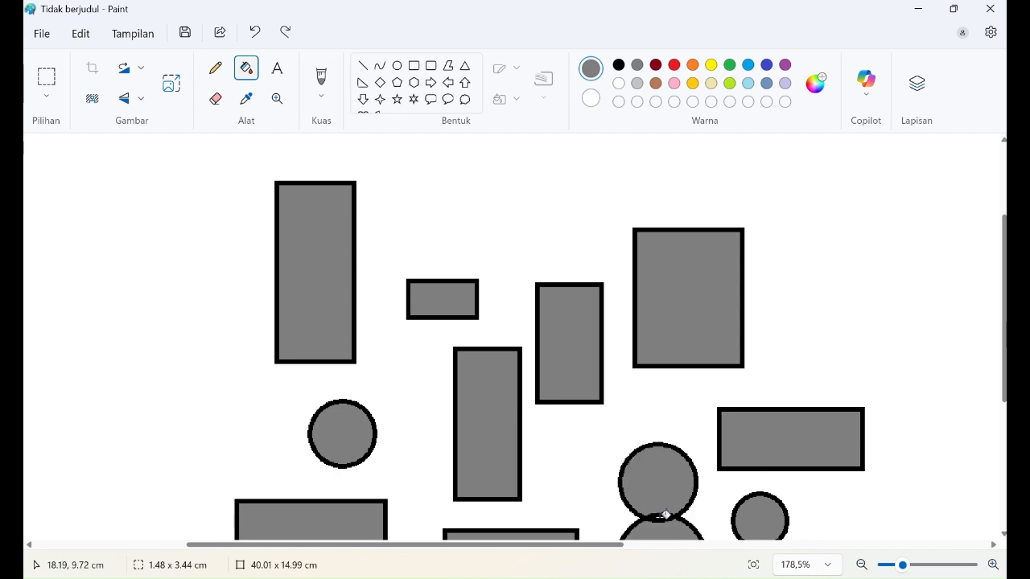
{"action": "left_click", "coordinate": [666, 515]}
{"action": "key", "text": "ctrl+z"}
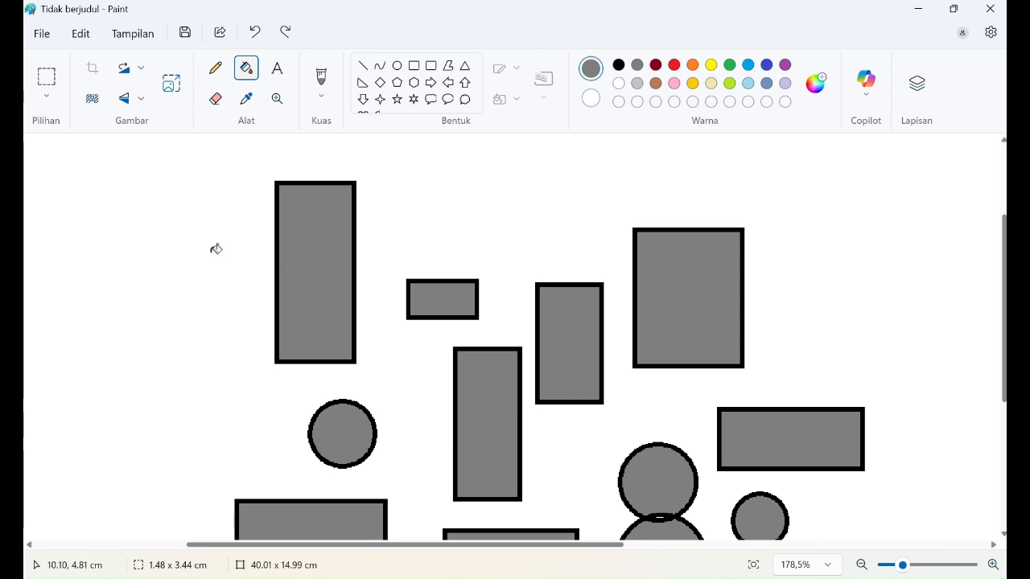
{"action": "scroll", "coordinate": [320, 329], "scroll_direction": "down", "scroll_amount": 3}
{"action": "scroll", "coordinate": [349, 332], "scroll_direction": "down", "scroll_amount": 5}
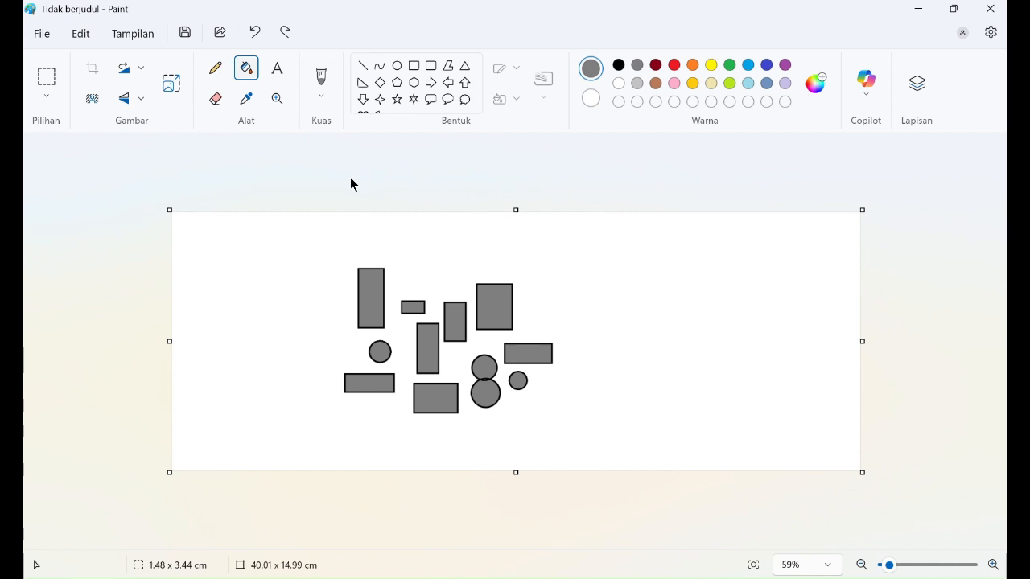
Step: Save the layout as PNG 'coba1' on the Desktop and minimize Paint
{"action": "left_click", "coordinate": [37, 35]}
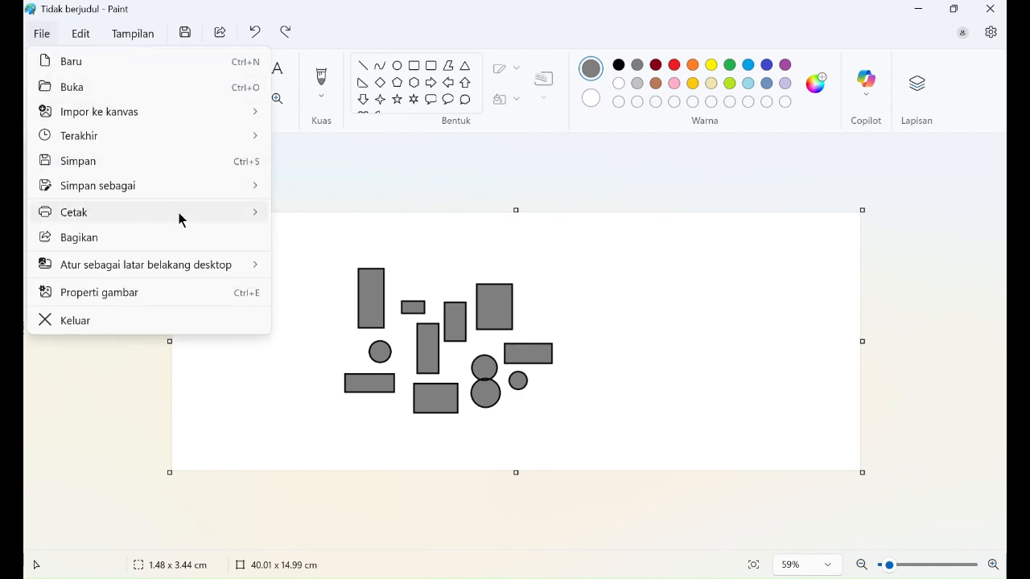
{"action": "mouse_move", "coordinate": [202, 223]}
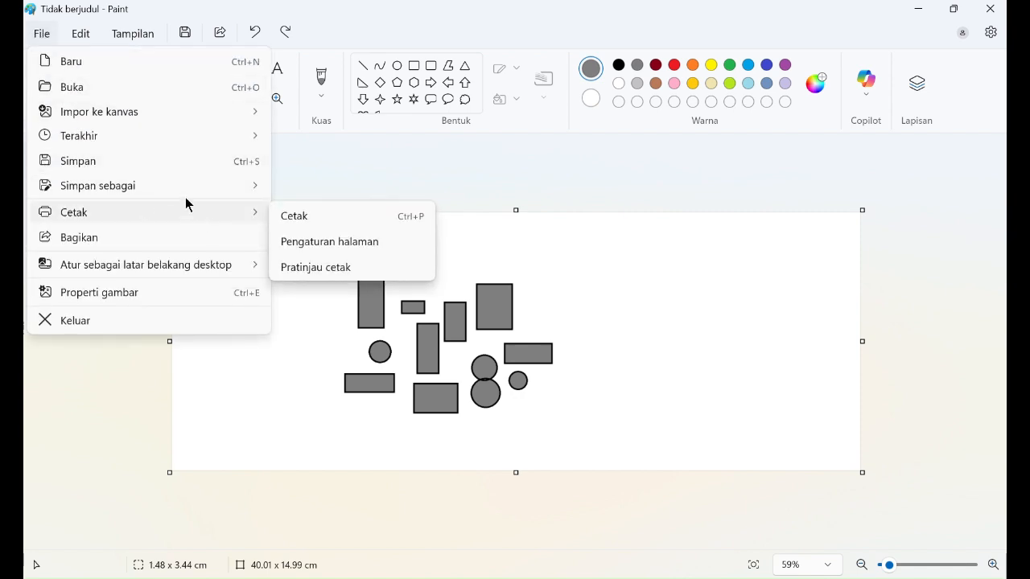
{"action": "mouse_move", "coordinate": [186, 191]}
{"action": "left_click", "coordinate": [314, 190]}
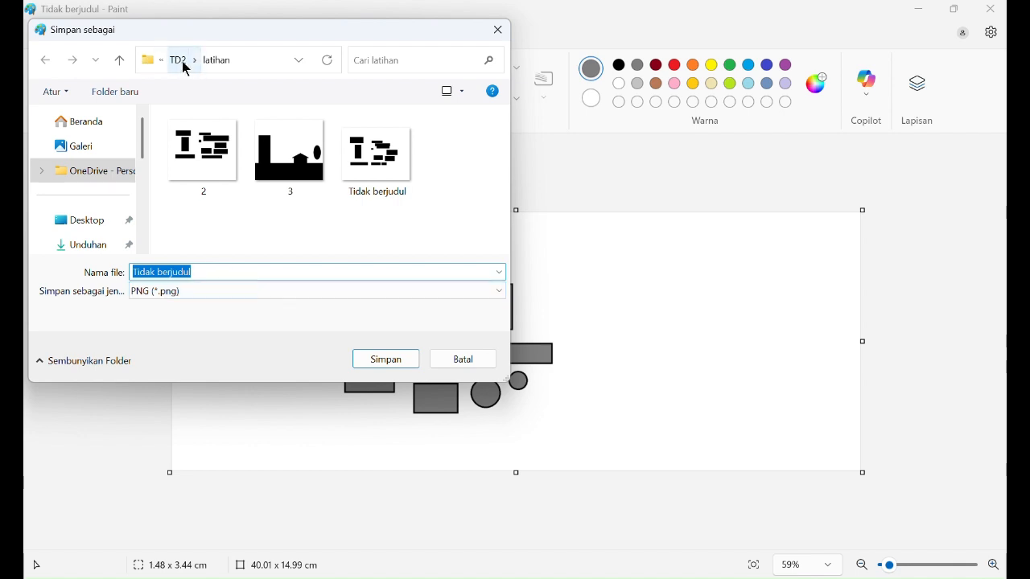
{"action": "left_click", "coordinate": [90, 221]}
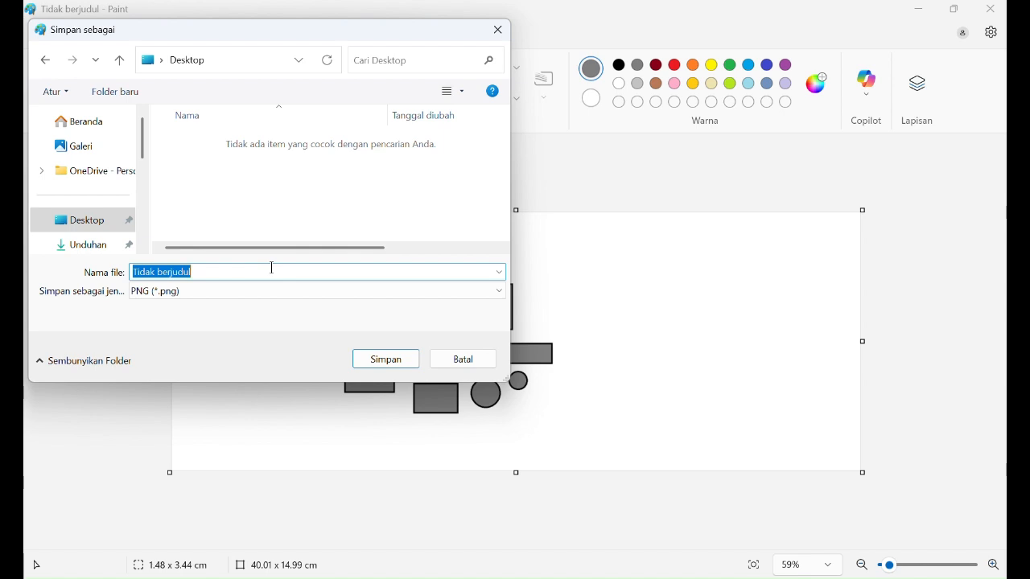
{"action": "type", "text": "coba1"}
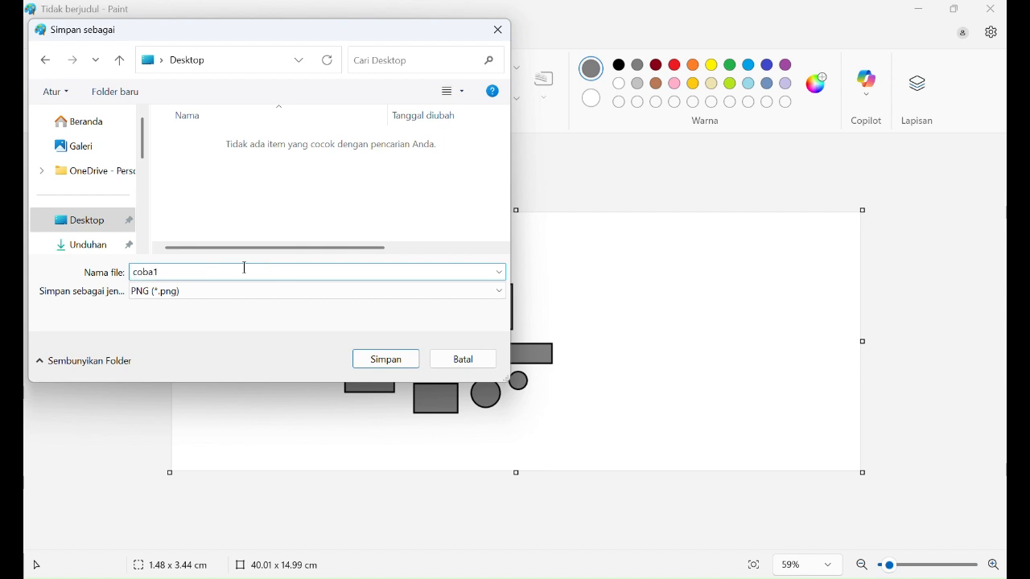
{"action": "left_click", "coordinate": [372, 361]}
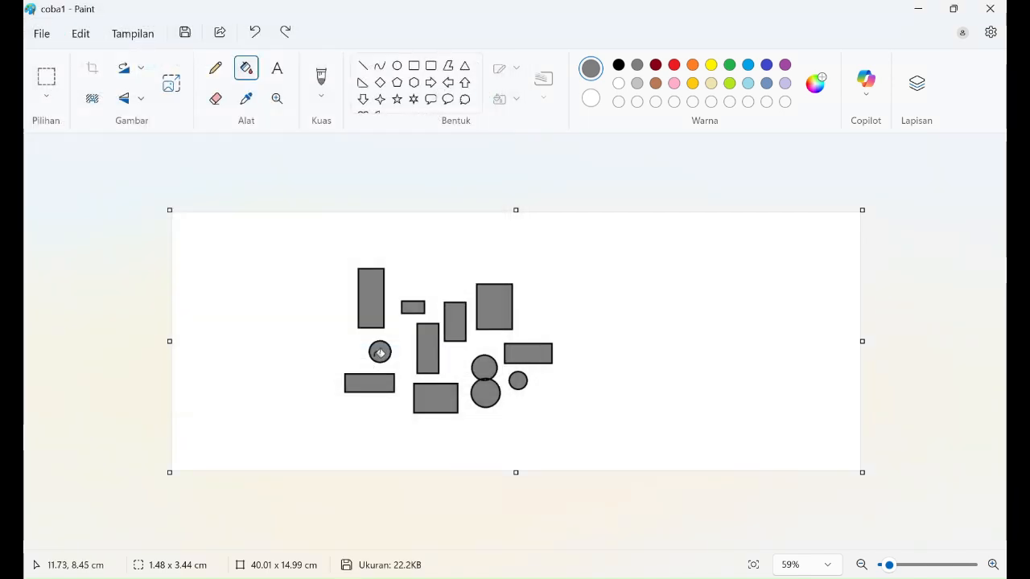
{"action": "left_click", "coordinate": [918, 11]}
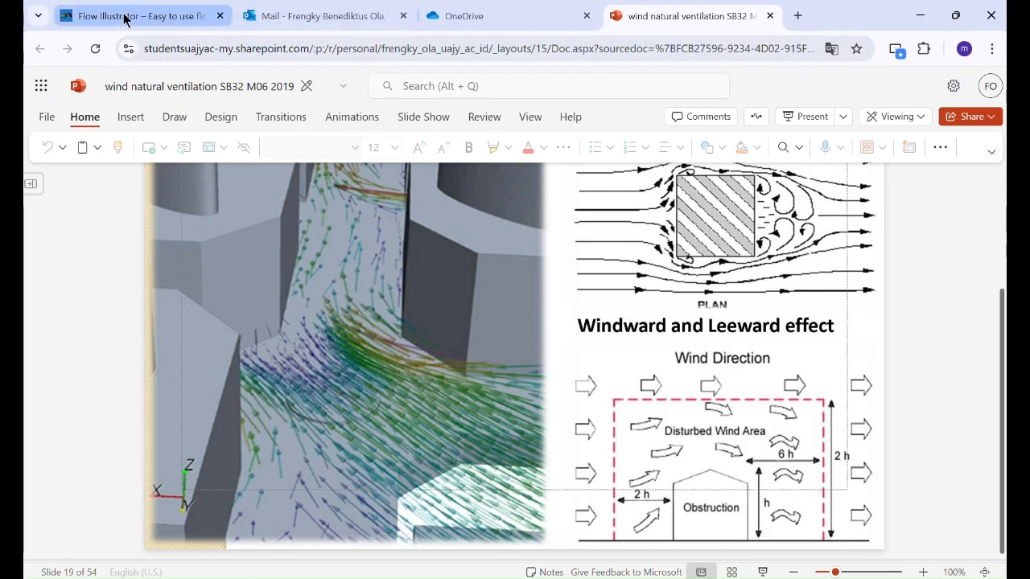
Step: Switch to the Flow Illustrator tab and open its Run Simulation page
{"action": "left_click", "coordinate": [123, 18]}
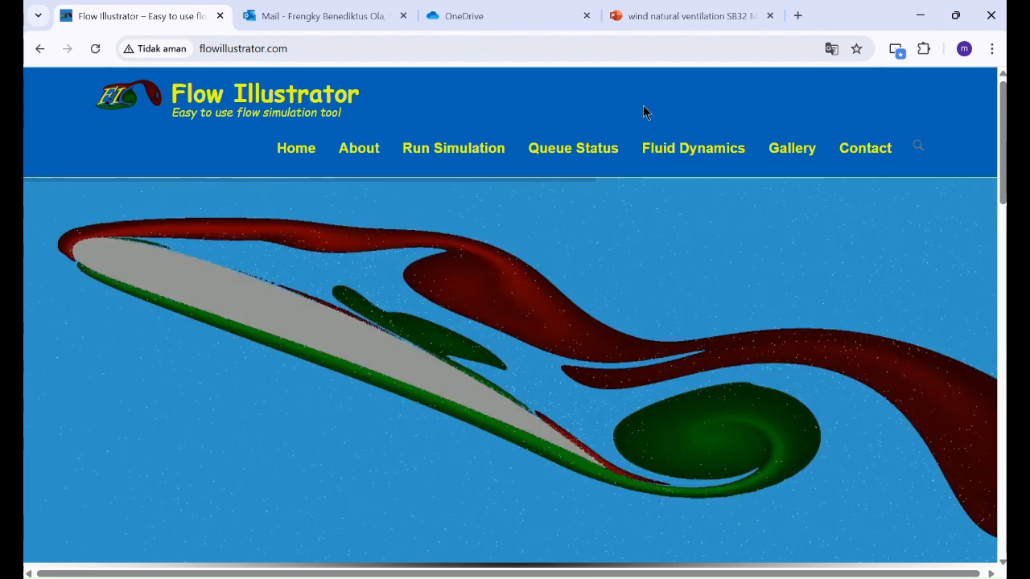
{"action": "left_click", "coordinate": [459, 151]}
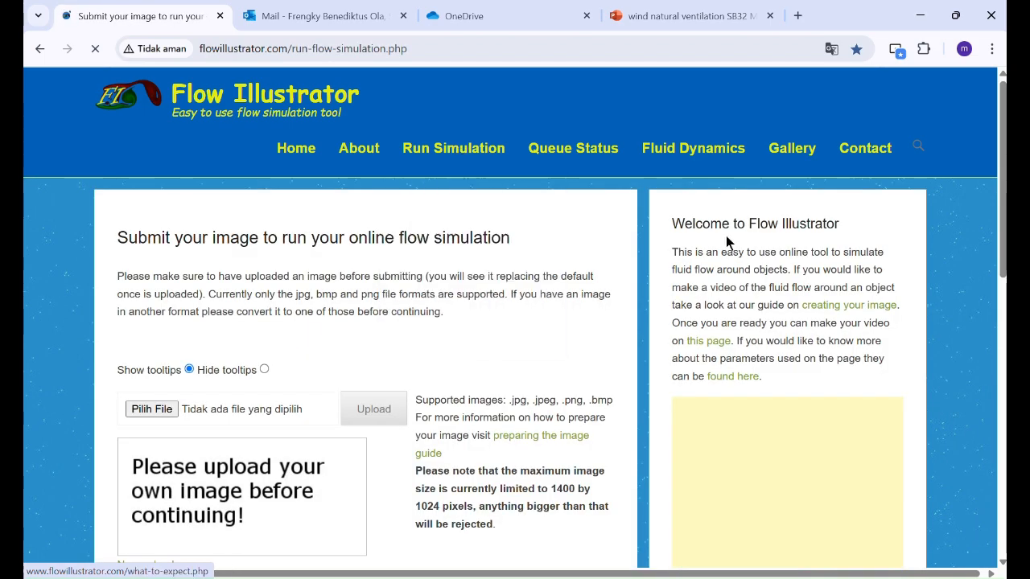
{"action": "scroll", "coordinate": [84, 386], "scroll_direction": "down", "scroll_amount": 5}
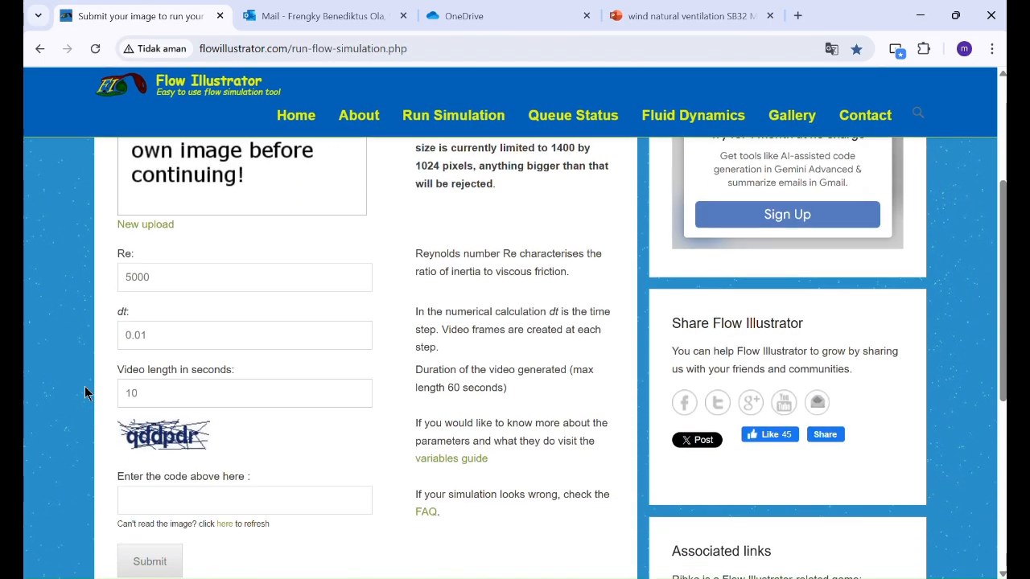
{"action": "scroll", "coordinate": [85, 386], "scroll_direction": "up", "scroll_amount": 5}
{"action": "scroll", "coordinate": [84, 387], "scroll_direction": "down", "scroll_amount": 1}
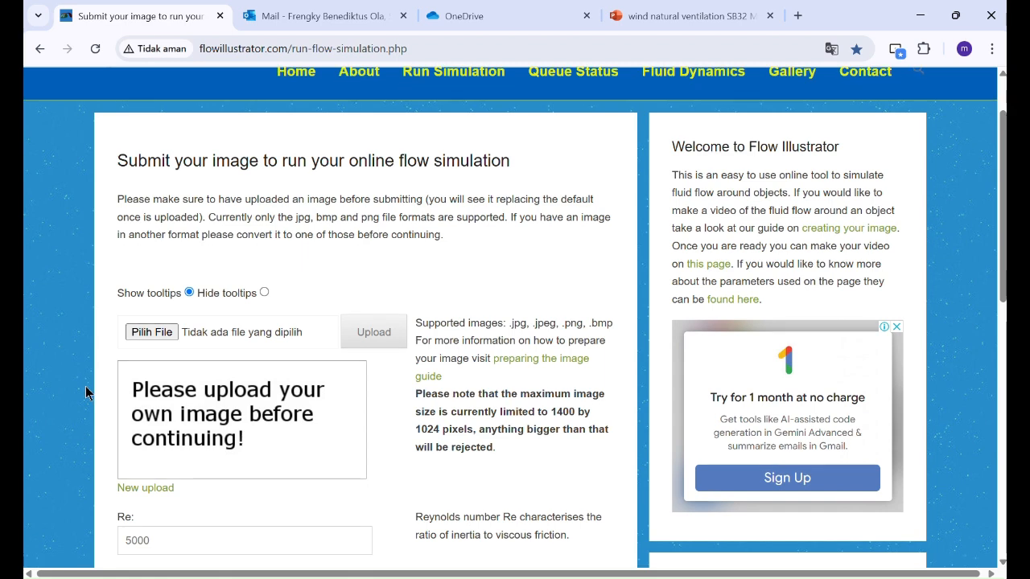
Step: Choose coba1.png from the Desktop and upload it as the simulation image
{"action": "left_click", "coordinate": [143, 335]}
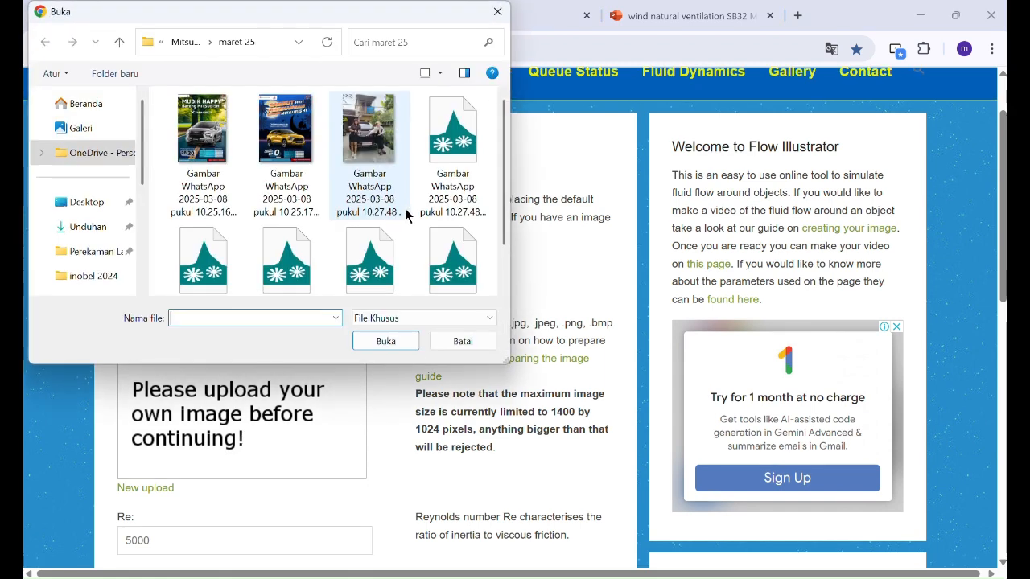
{"action": "left_click", "coordinate": [69, 201]}
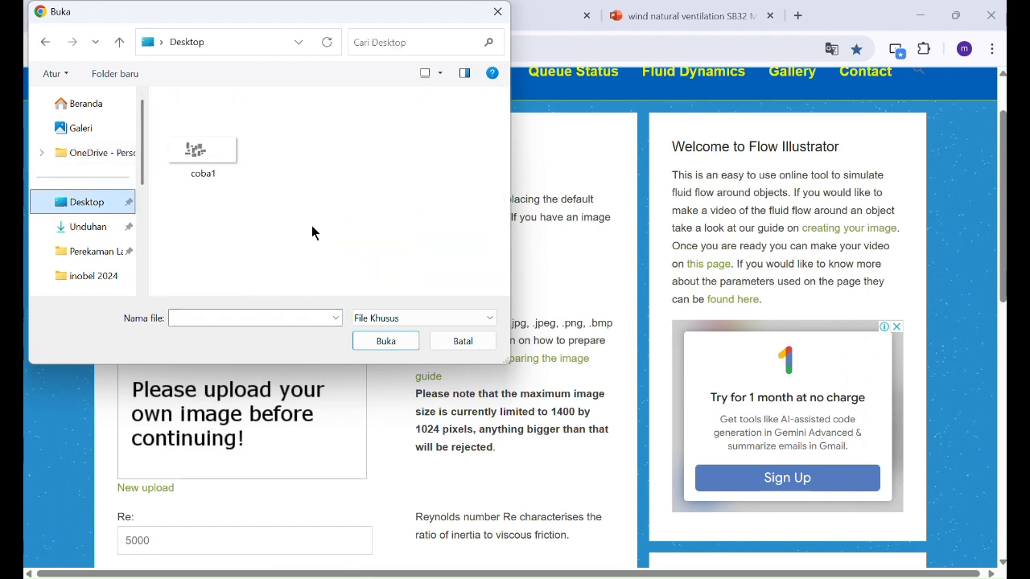
{"action": "left_click", "coordinate": [204, 153]}
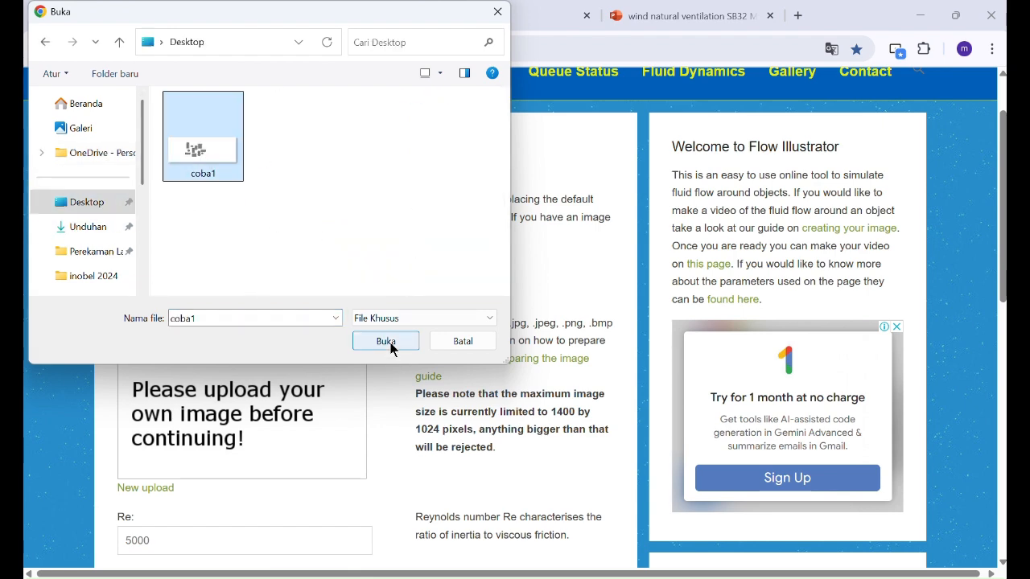
{"action": "left_click", "coordinate": [390, 341]}
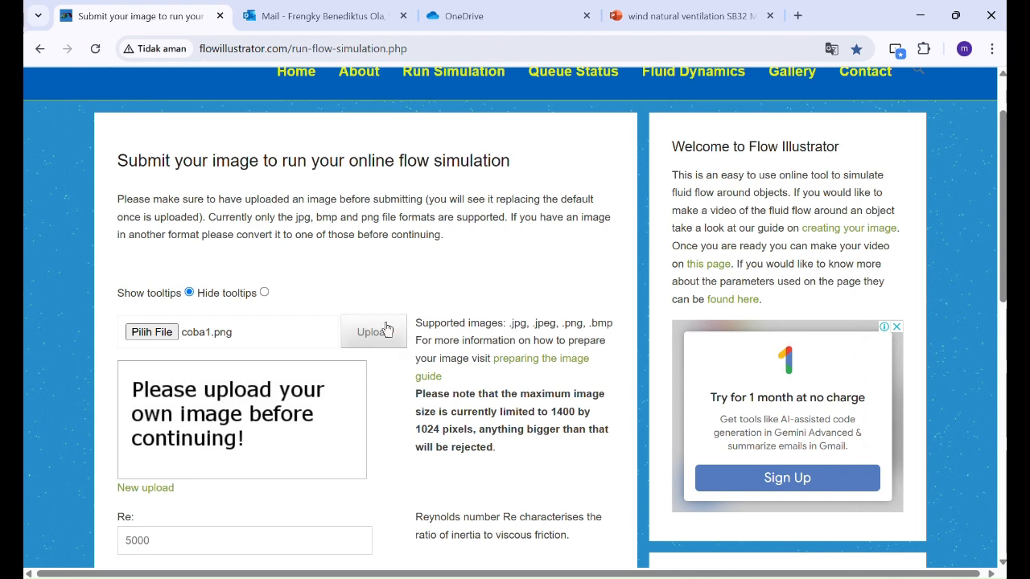
{"action": "left_click", "coordinate": [386, 330]}
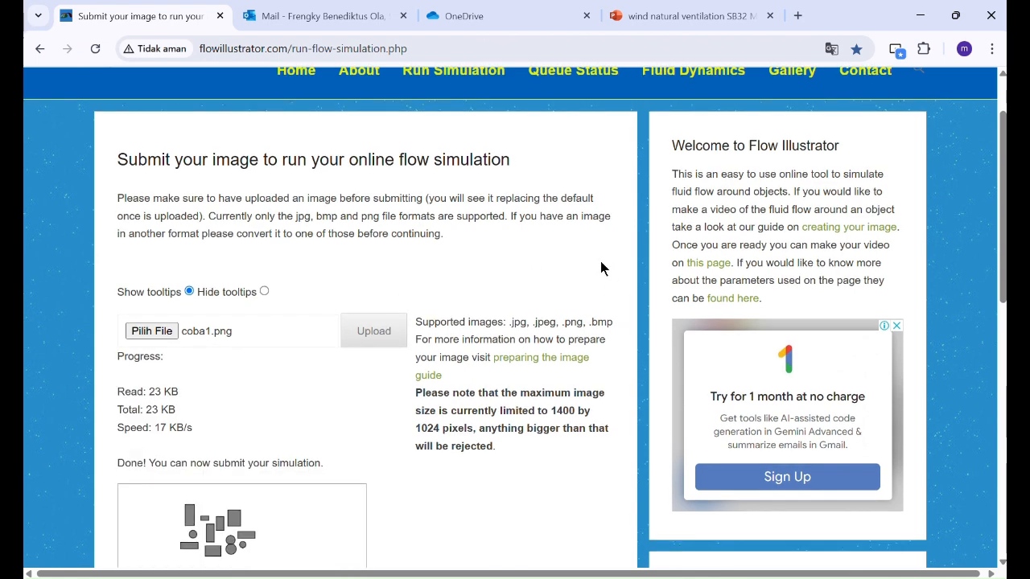
{"action": "scroll", "coordinate": [603, 264], "scroll_direction": "down", "scroll_amount": 3}
{"action": "scroll", "coordinate": [408, 318], "scroll_direction": "up", "scroll_amount": 1}
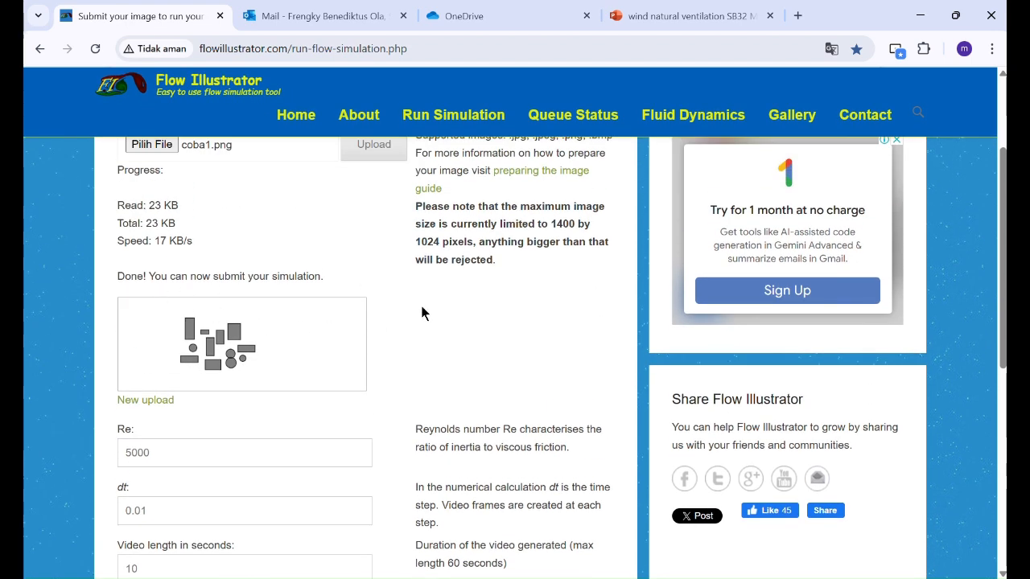
{"action": "scroll", "coordinate": [426, 312], "scroll_direction": "down", "scroll_amount": 2}
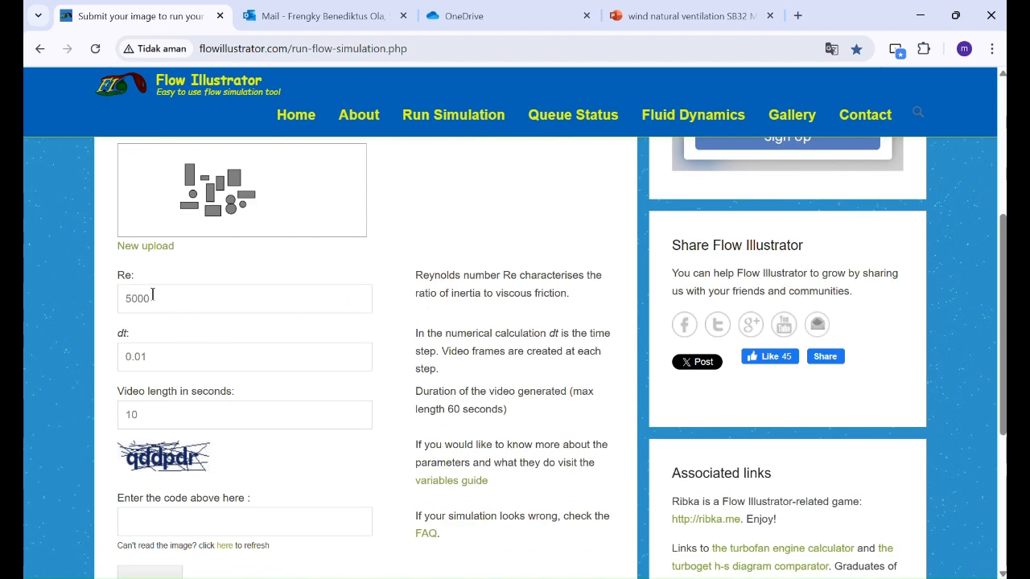
{"action": "left_click_drag", "start_coordinate": [119, 275], "coordinate": [153, 278]}
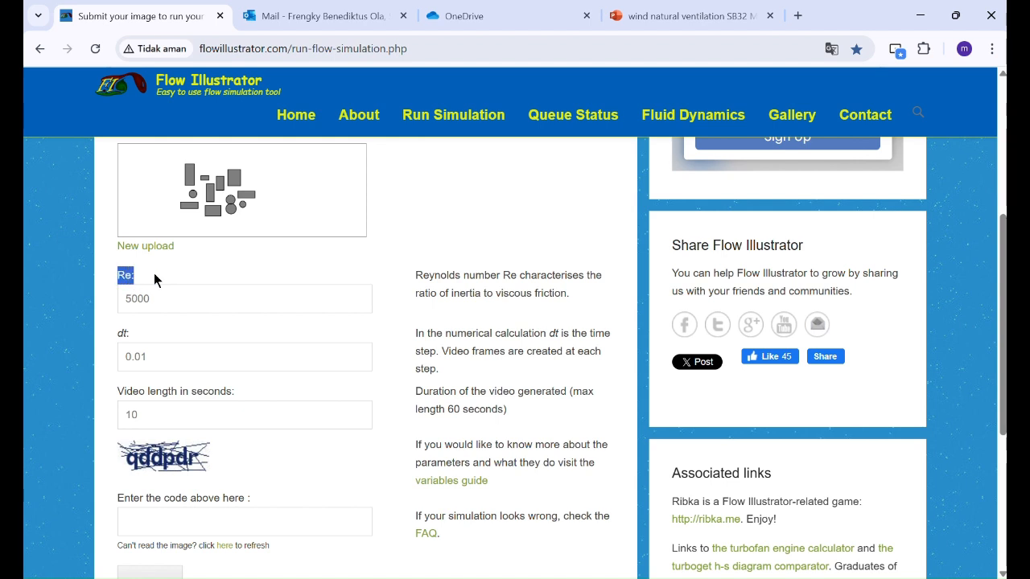
{"action": "left_click_drag", "start_coordinate": [406, 277], "coordinate": [501, 305]}
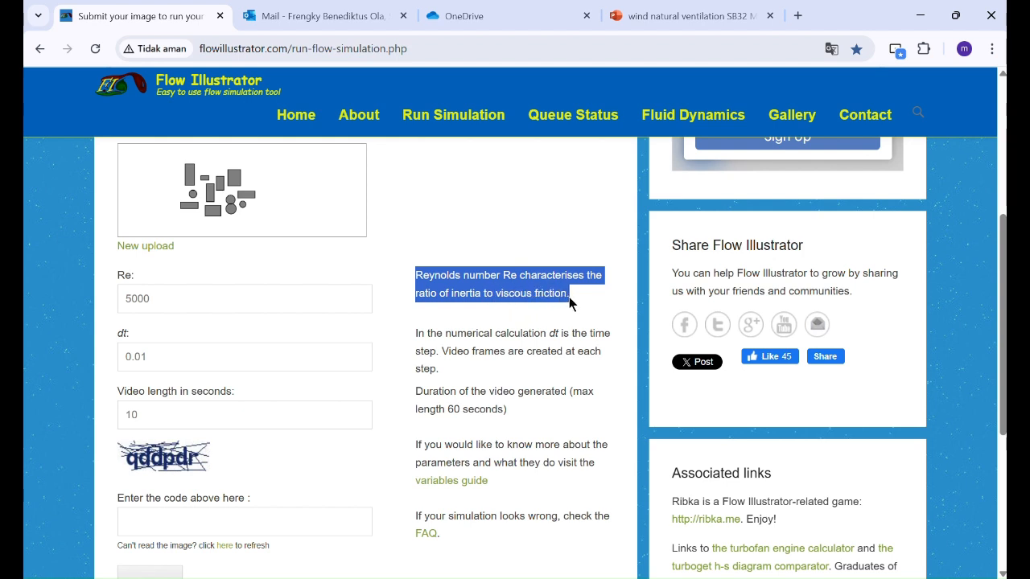
{"action": "left_click", "coordinate": [510, 296]}
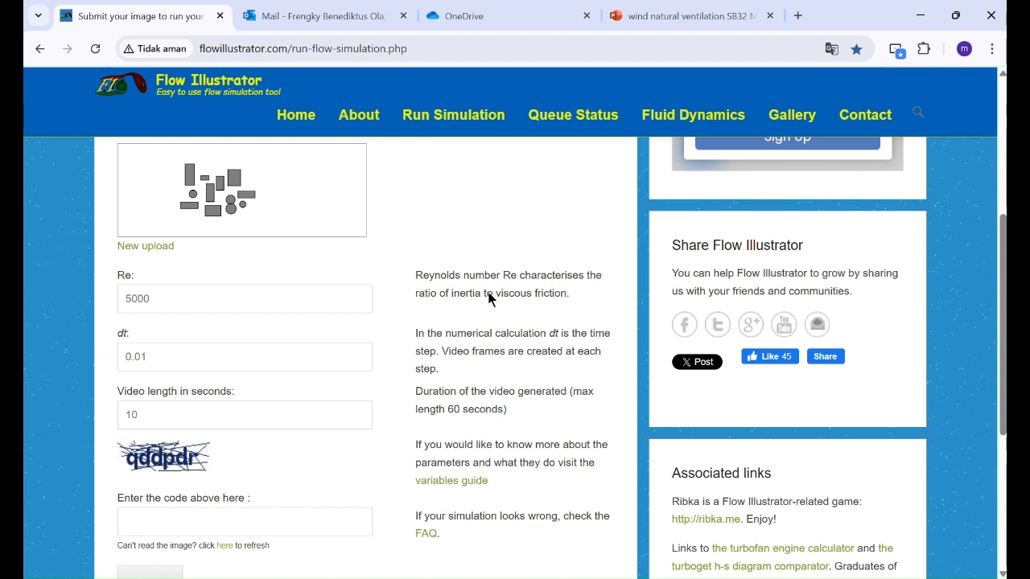
{"action": "double_click", "coordinate": [192, 291]}
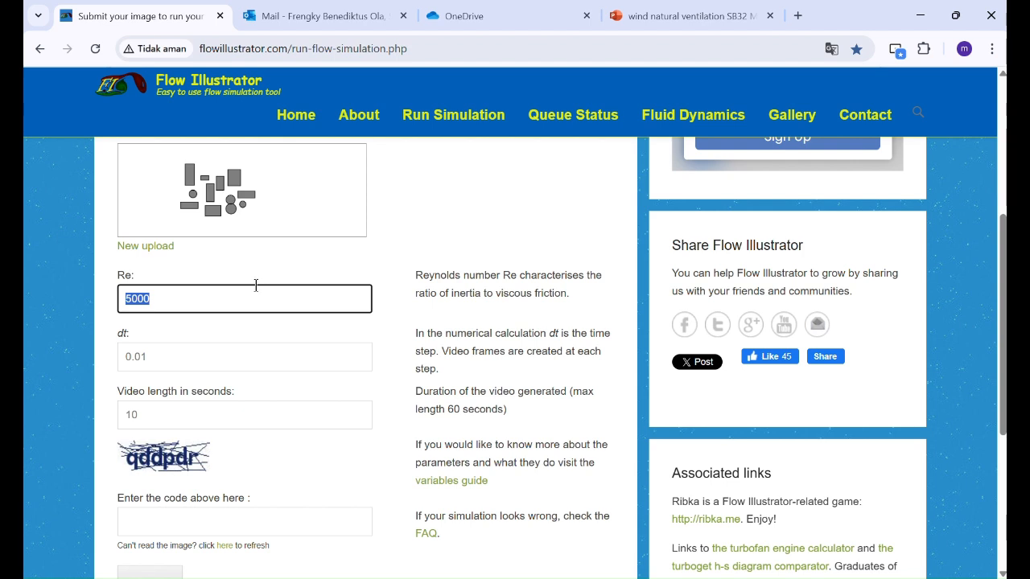
{"action": "left_click", "coordinate": [260, 291]}
{"action": "mouse_move", "coordinate": [208, 296]}
{"action": "left_mouse_down"}
{"action": "mouse_move", "coordinate": [129, 300]}
{"action": "mouse_move", "coordinate": [215, 295]}
{"action": "left_mouse_up"}
{"action": "left_click", "coordinate": [196, 357]}
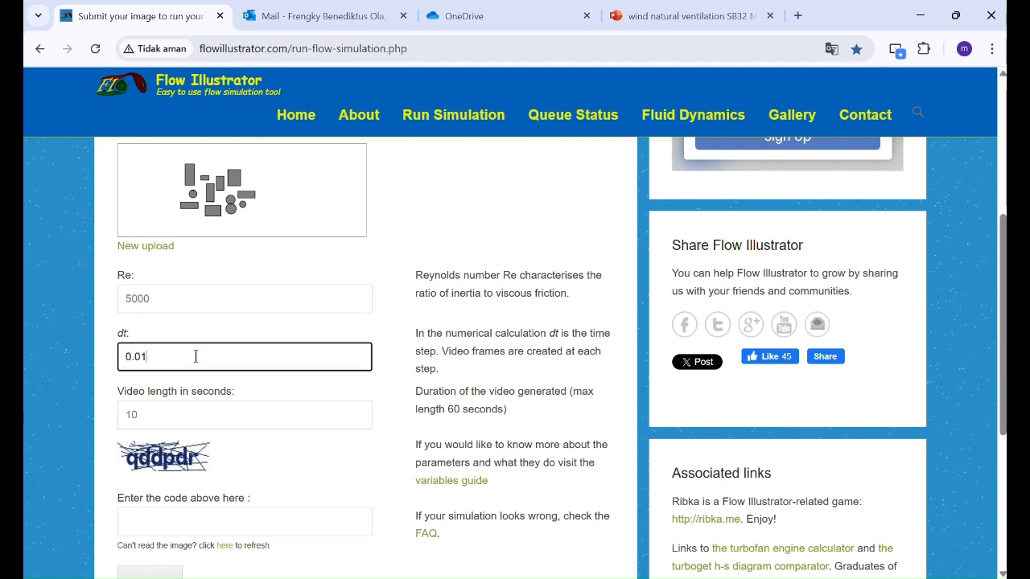
{"action": "left_click_drag", "start_coordinate": [186, 346], "coordinate": [234, 359]}
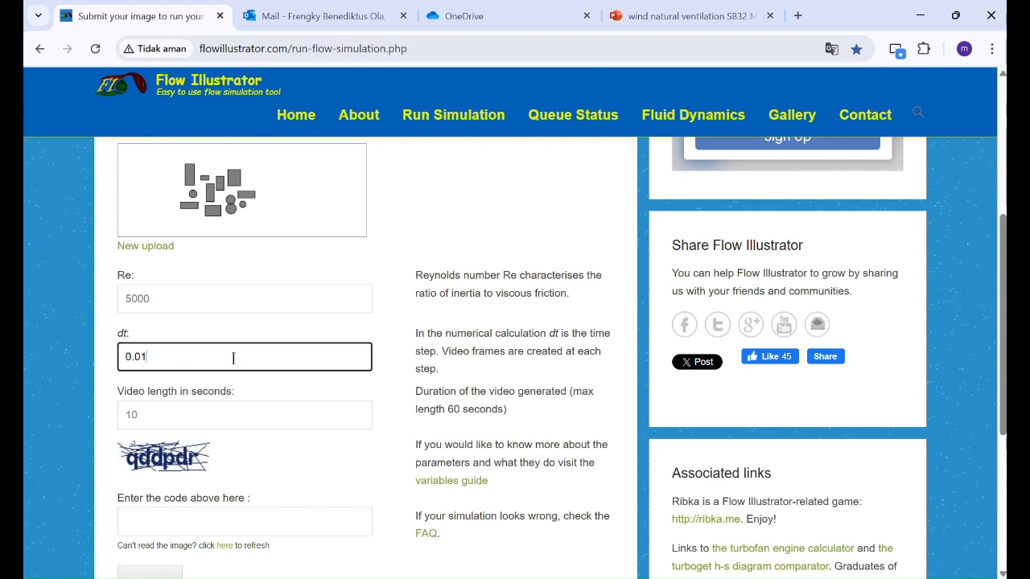
{"action": "left_click", "coordinate": [195, 413]}
{"action": "left_click_drag", "start_coordinate": [219, 413], "coordinate": [119, 415]}
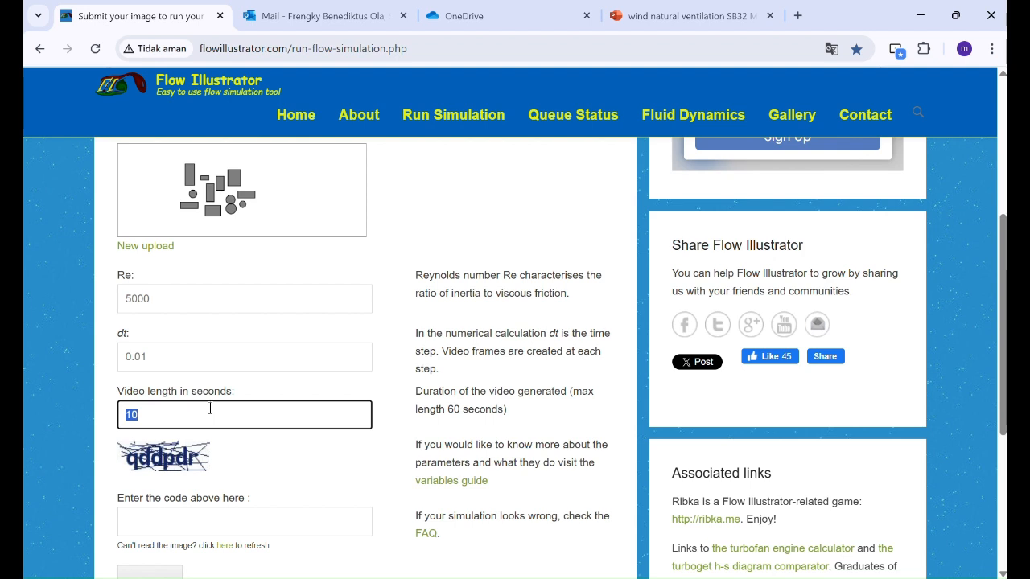
{"action": "left_click", "coordinate": [258, 420]}
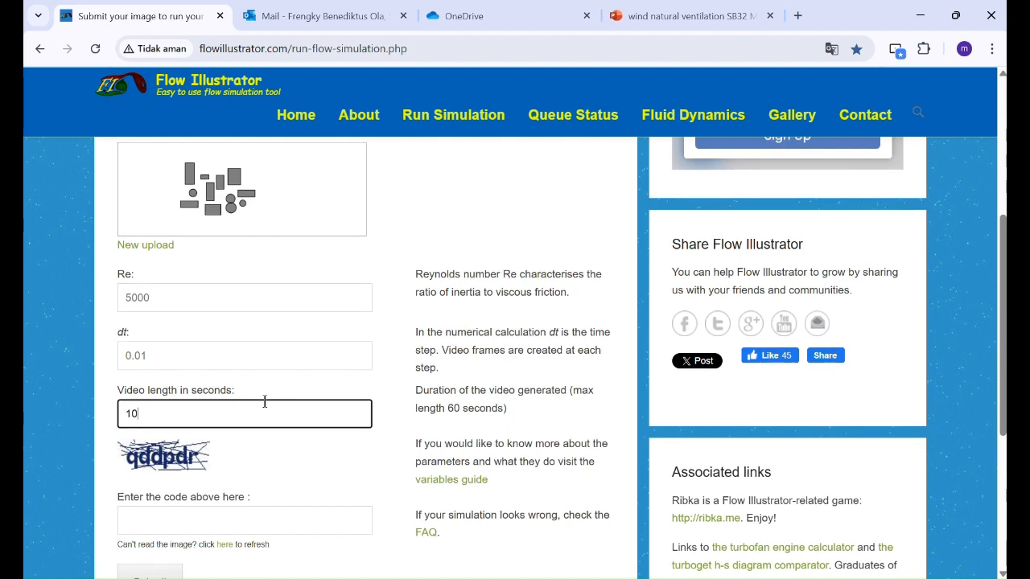
Step: Enter the verification code and submit the simulation; it's rejected as wider than 1400 px
{"action": "scroll", "coordinate": [274, 406], "scroll_direction": "down", "scroll_amount": 2}
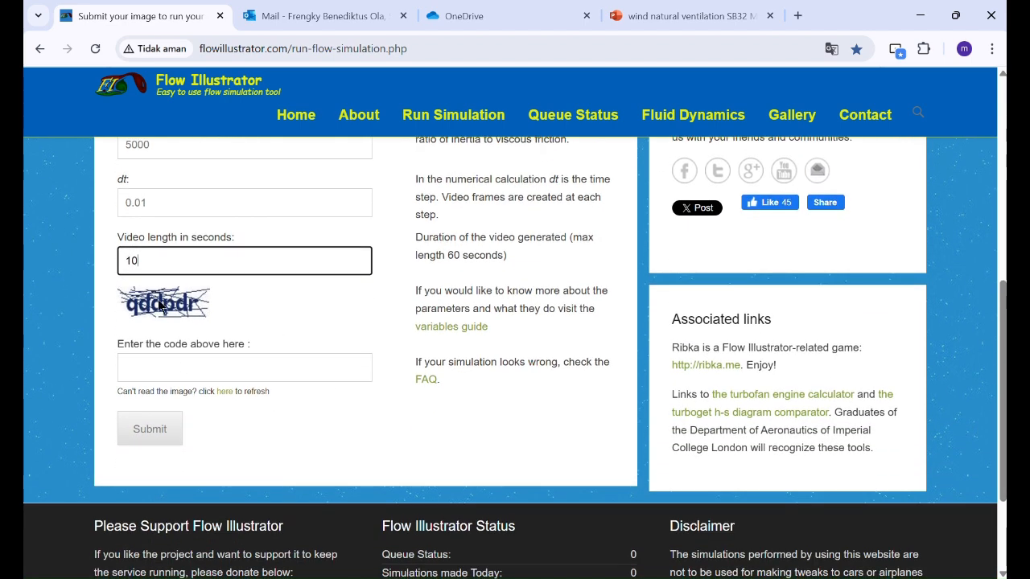
{"action": "key", "text": "ctrl"}
{"action": "key", "text": "ctrl"}
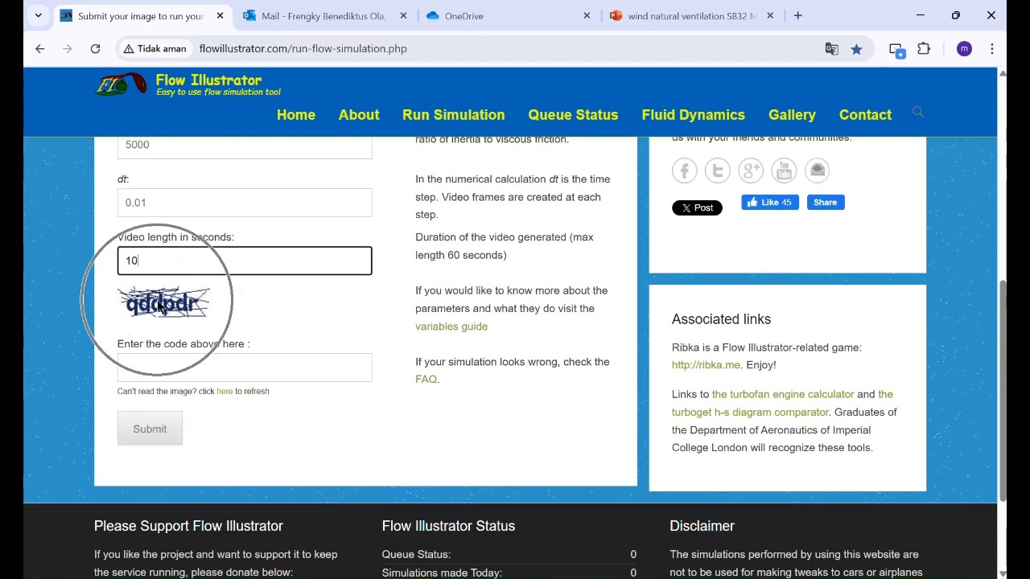
{"action": "left_click", "coordinate": [155, 364]}
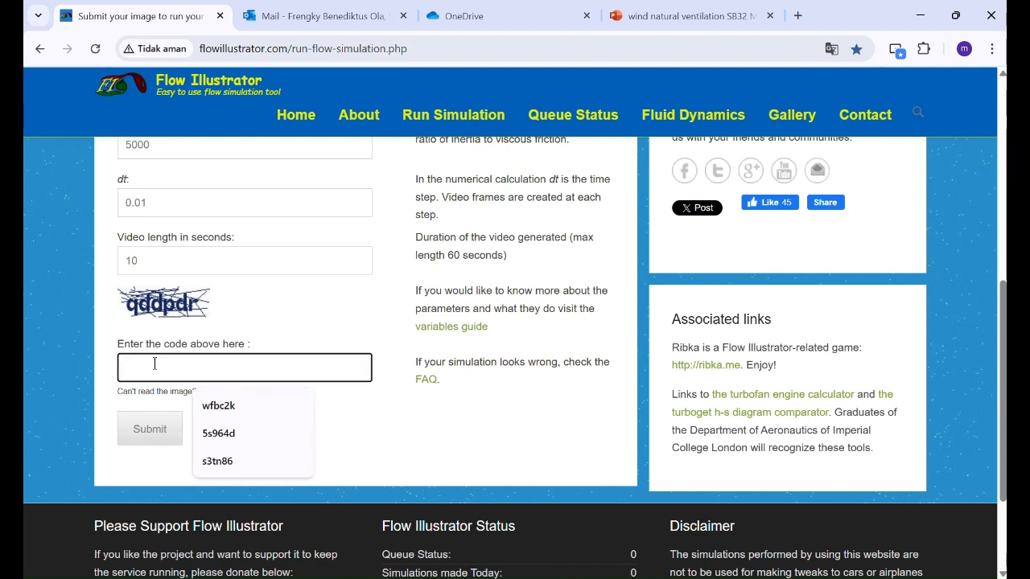
{"action": "type", "text": "qddpdr"}
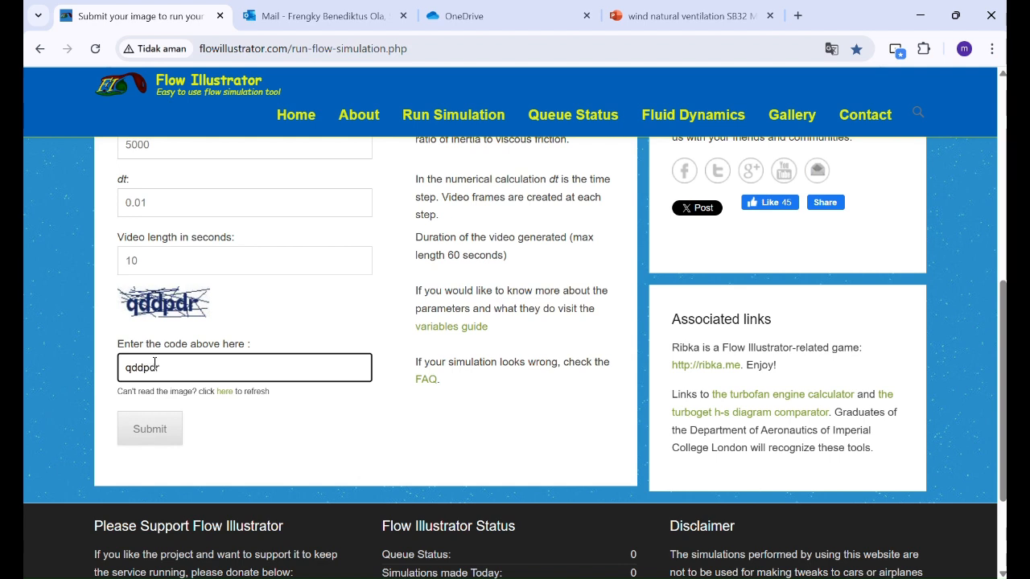
{"action": "left_click", "coordinate": [143, 435]}
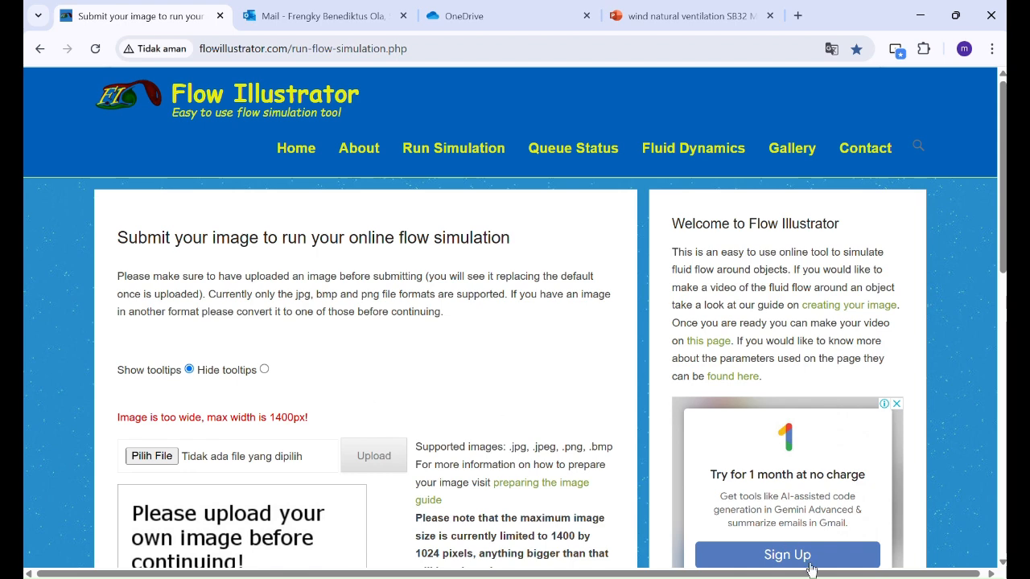
Step: Switch back to the coba1 drawing in Paint
{"action": "left_click", "coordinate": [767, 578]}
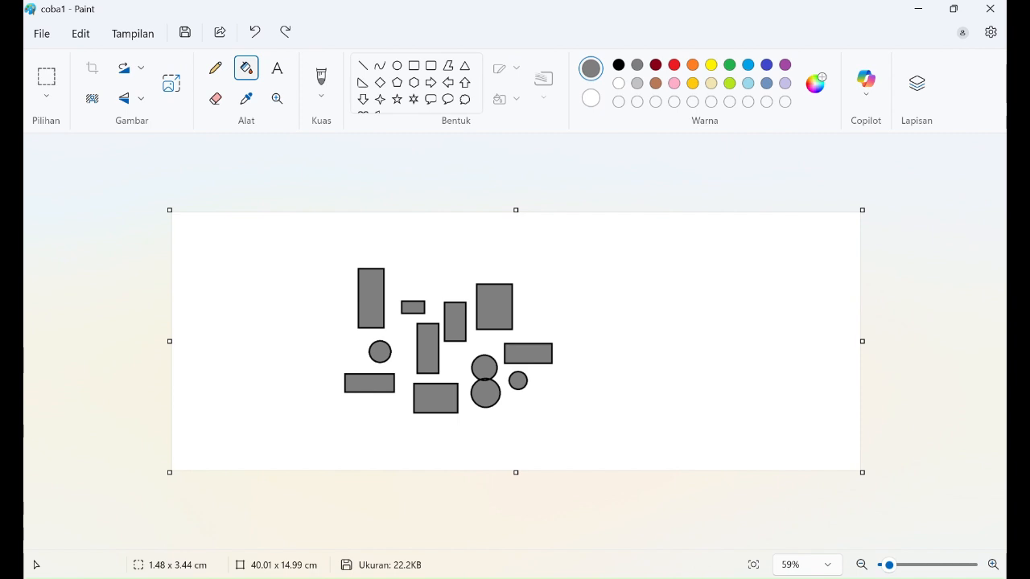
Step: In Image Properties, switch units to pixels and change width 2268 to 1400, keeping height 850
{"action": "left_click", "coordinate": [40, 33]}
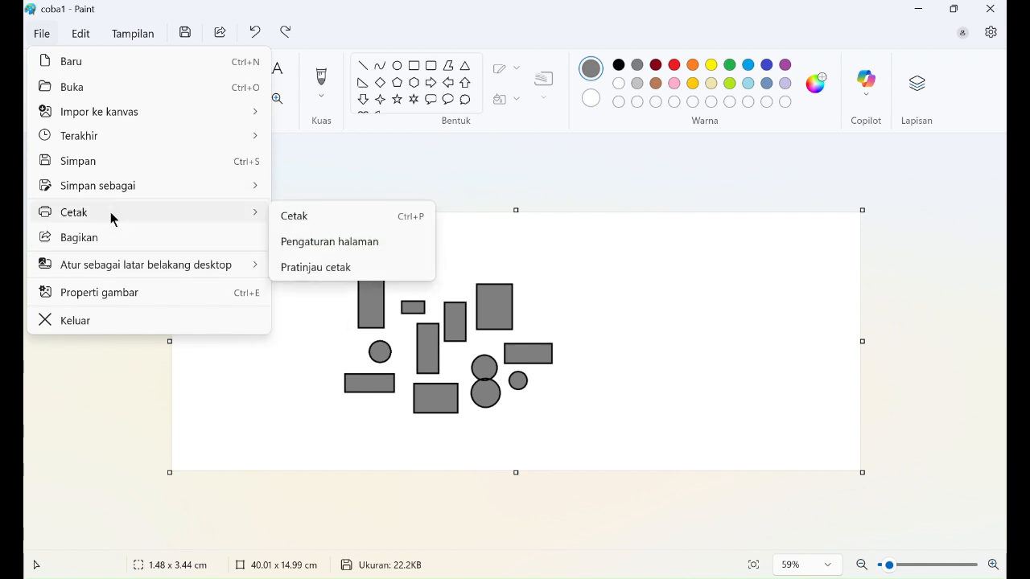
{"action": "left_click", "coordinate": [97, 290]}
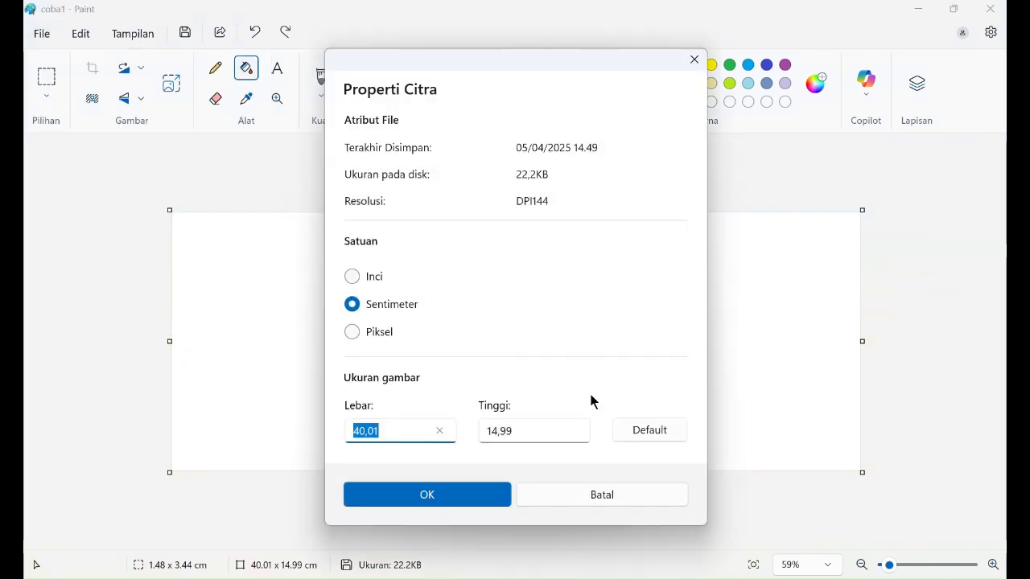
{"action": "left_click", "coordinate": [377, 336]}
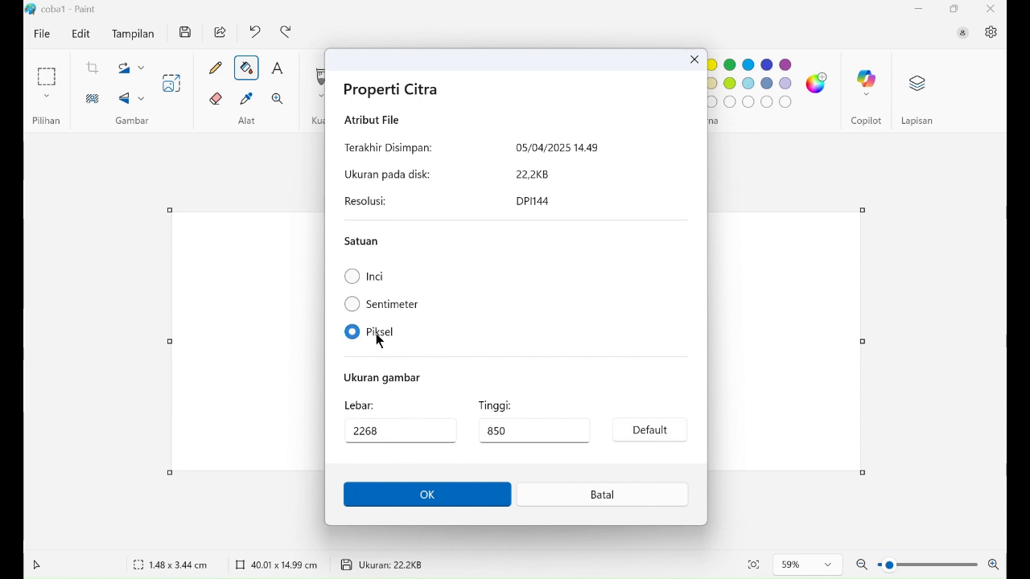
{"action": "mouse_move", "coordinate": [383, 436]}
{"action": "left_mouse_down"}
{"action": "mouse_move", "coordinate": [338, 427]}
{"action": "mouse_move", "coordinate": [384, 432]}
{"action": "left_mouse_up"}
{"action": "type", "text": "1400"}
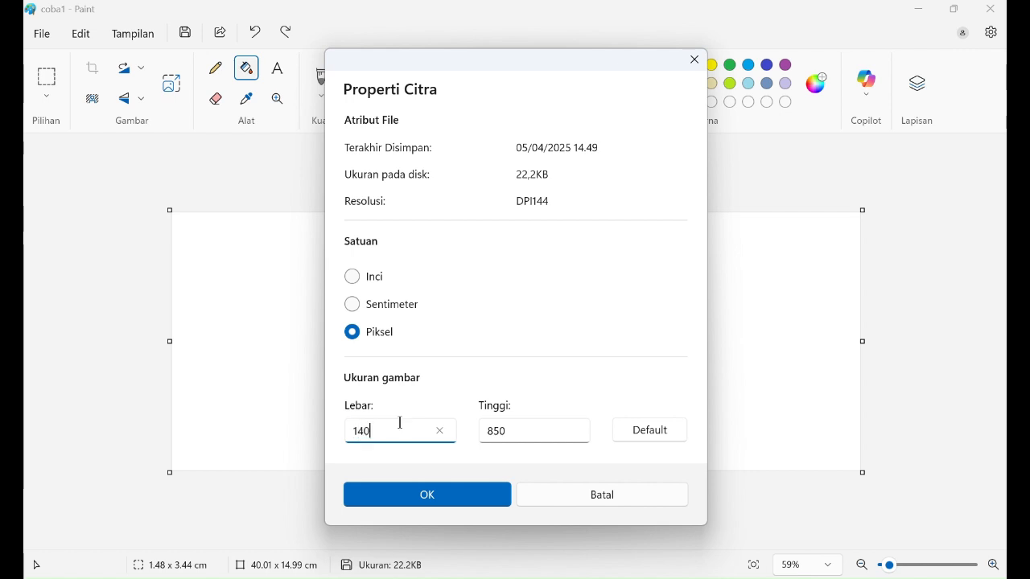
{"action": "left_click", "coordinate": [523, 429]}
{"action": "left_click", "coordinate": [474, 495]}
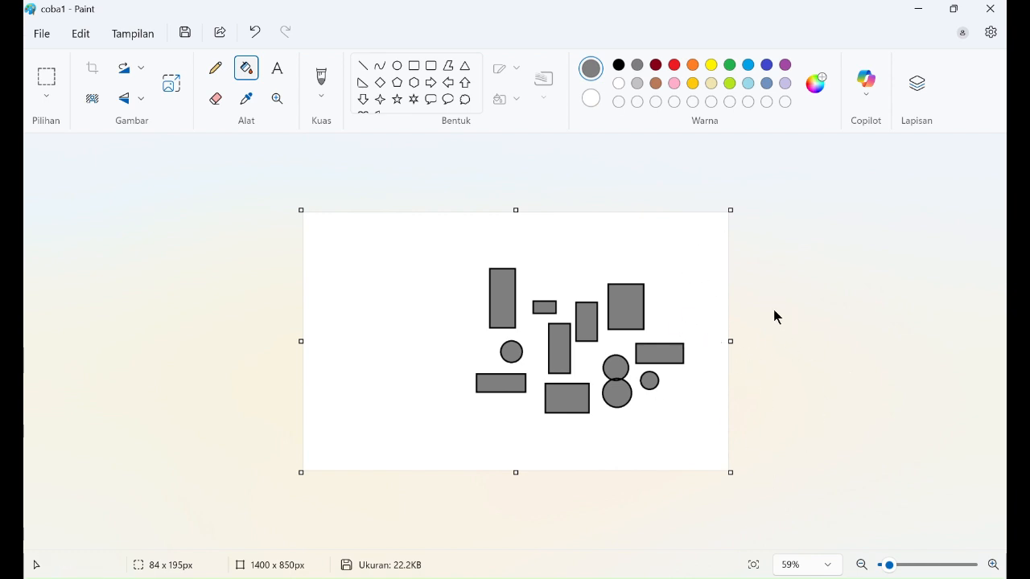
{"action": "key", "text": "ctrl"}
{"action": "key", "text": "ctrl"}
{"action": "key", "text": "ctrl"}
{"action": "key", "text": "ctrl"}
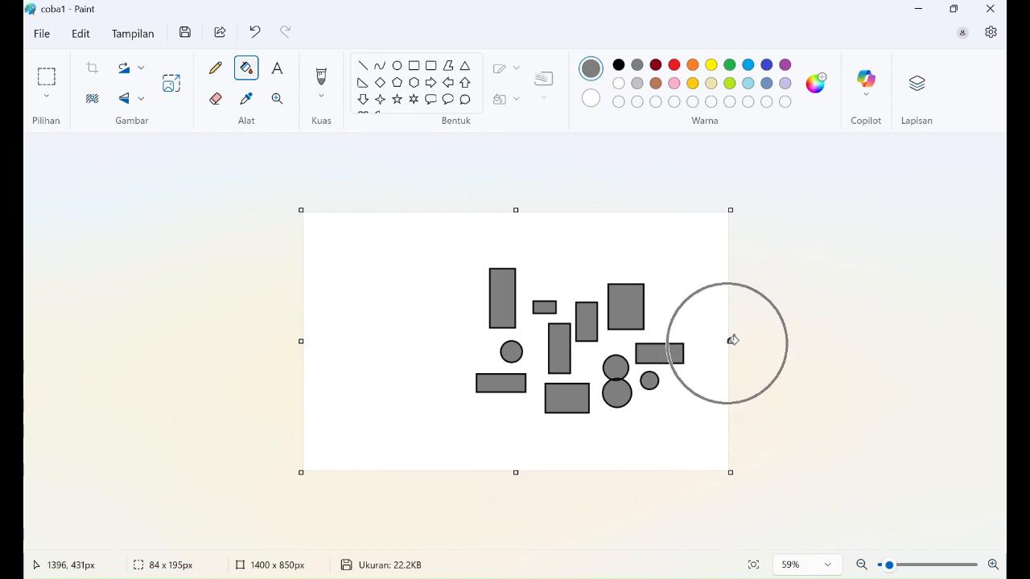
{"action": "key", "text": "ctrl"}
{"action": "key", "text": "ctrl"}
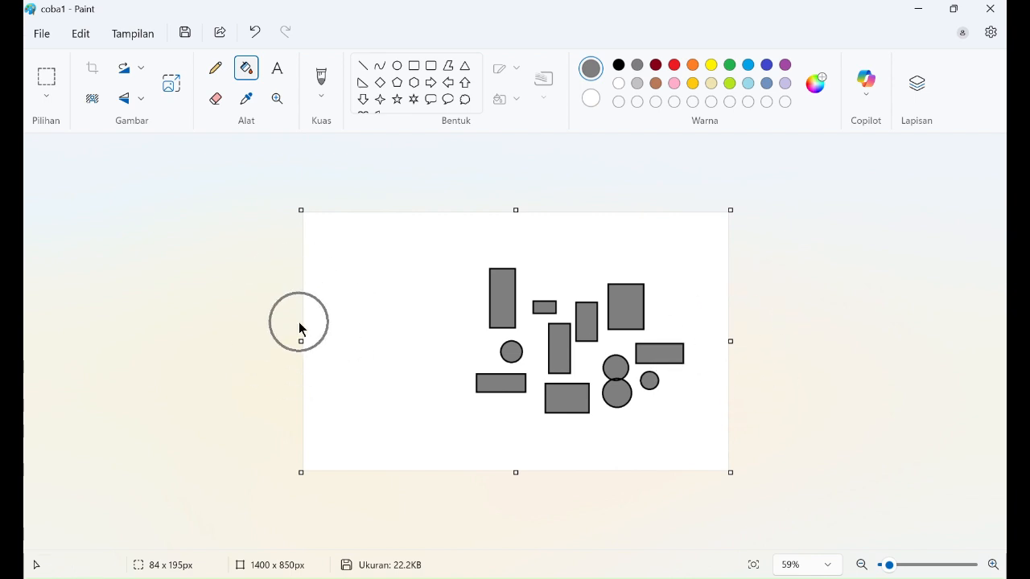
{"action": "key", "text": "alt+Tab"}
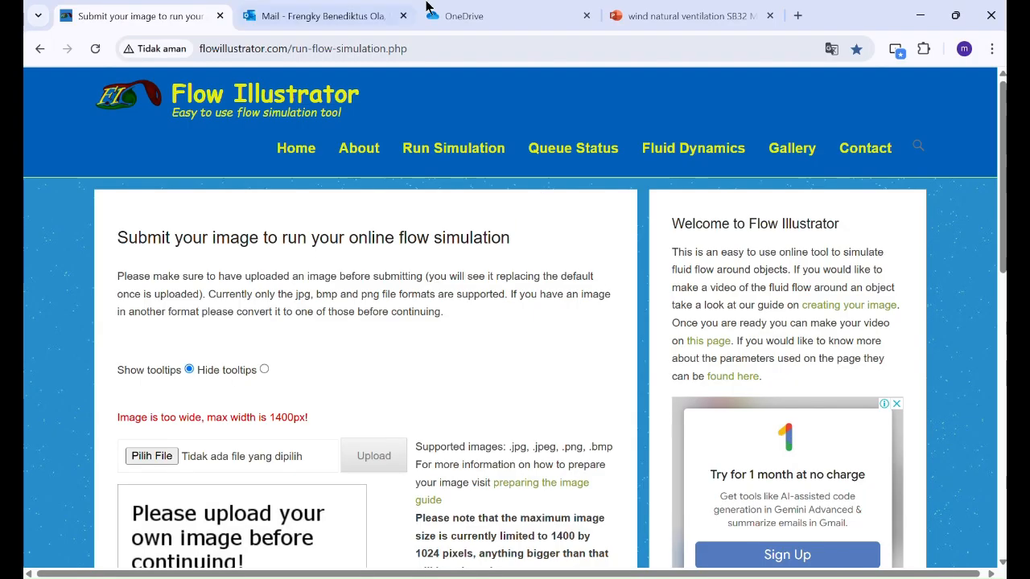
{"action": "left_click", "coordinate": [673, 22]}
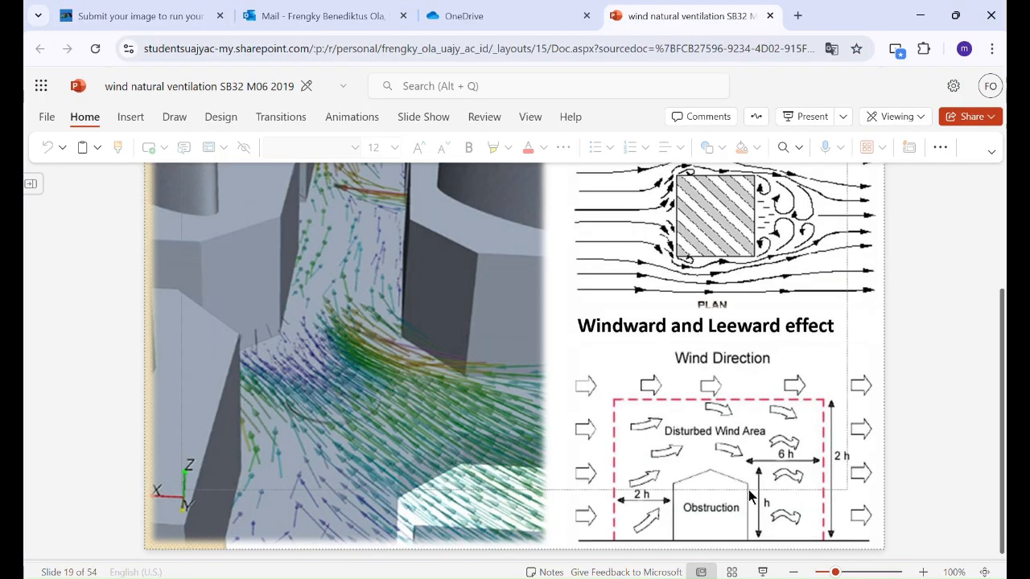
{"action": "key", "text": "ctrl"}
{"action": "left_click", "coordinate": [726, 577]}
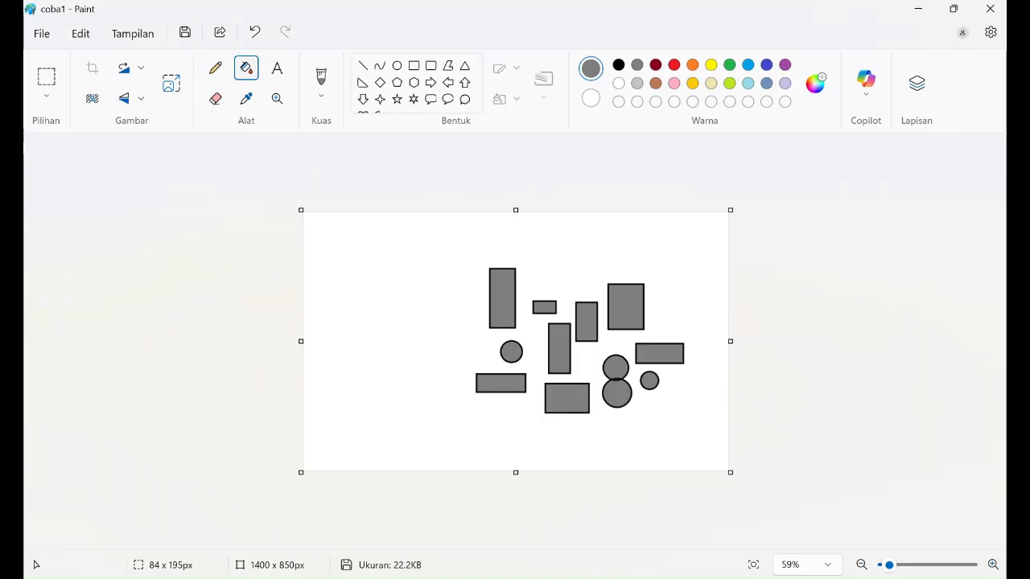
Step: Flip the whole drawing horizontally
{"action": "left_click", "coordinate": [39, 33]}
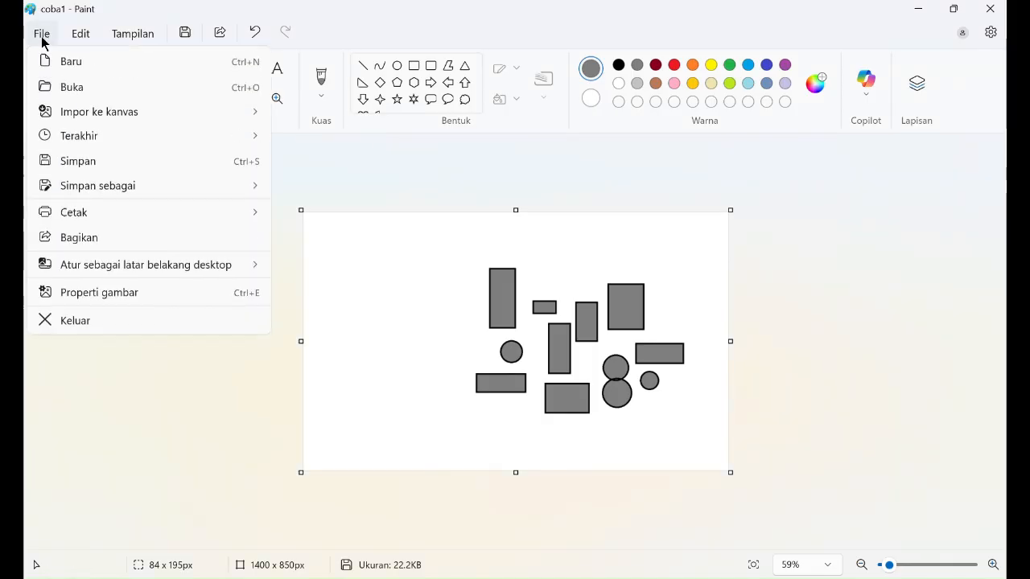
{"action": "left_click", "coordinate": [41, 33]}
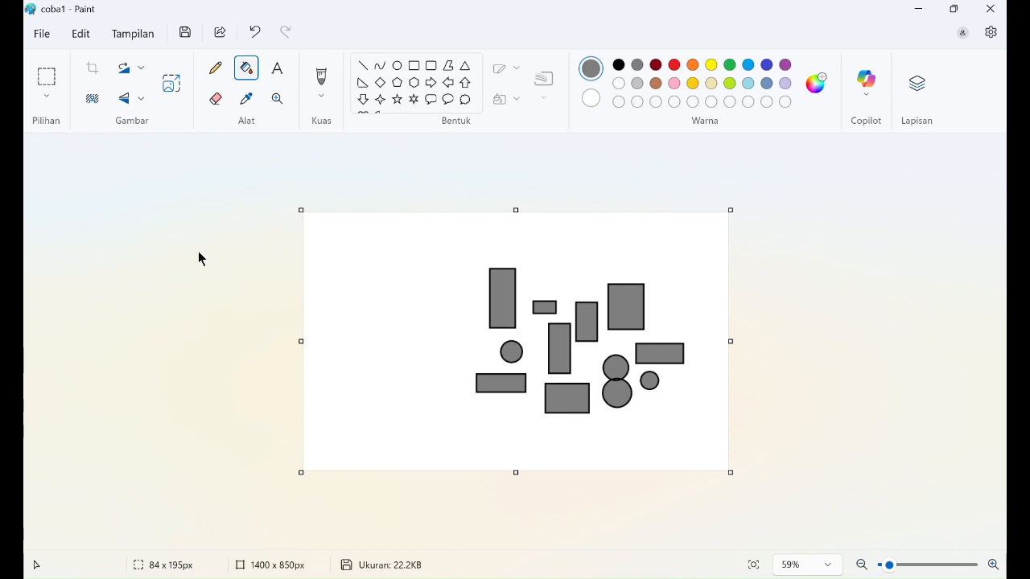
{"action": "left_click", "coordinate": [139, 74]}
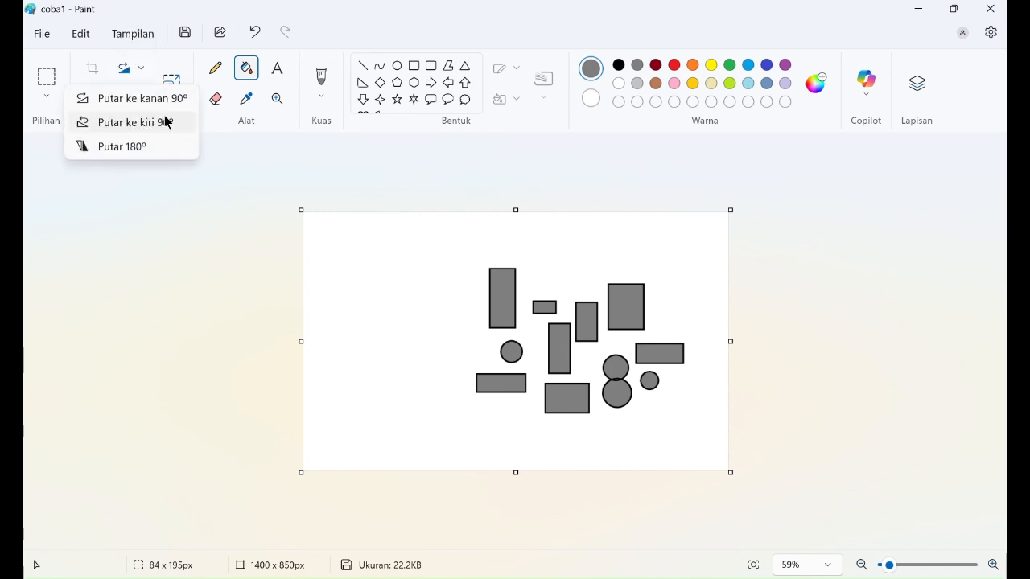
{"action": "left_click", "coordinate": [220, 131]}
{"action": "left_click", "coordinate": [140, 99]}
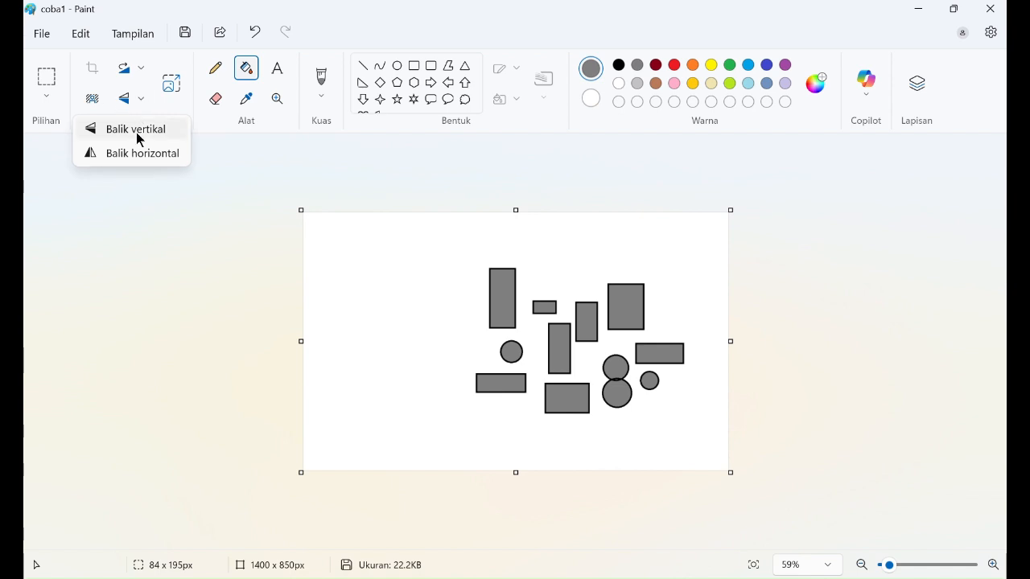
{"action": "left_click", "coordinate": [138, 155]}
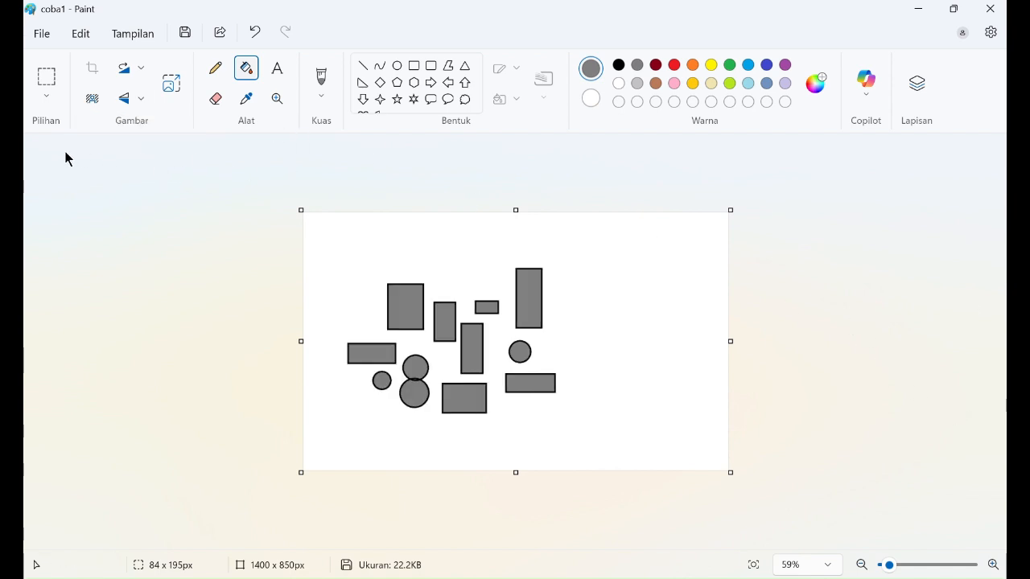
Step: Save the drawing as PNG, overwriting coba1.png on the Desktop, and return to the browser
{"action": "left_click", "coordinate": [42, 33]}
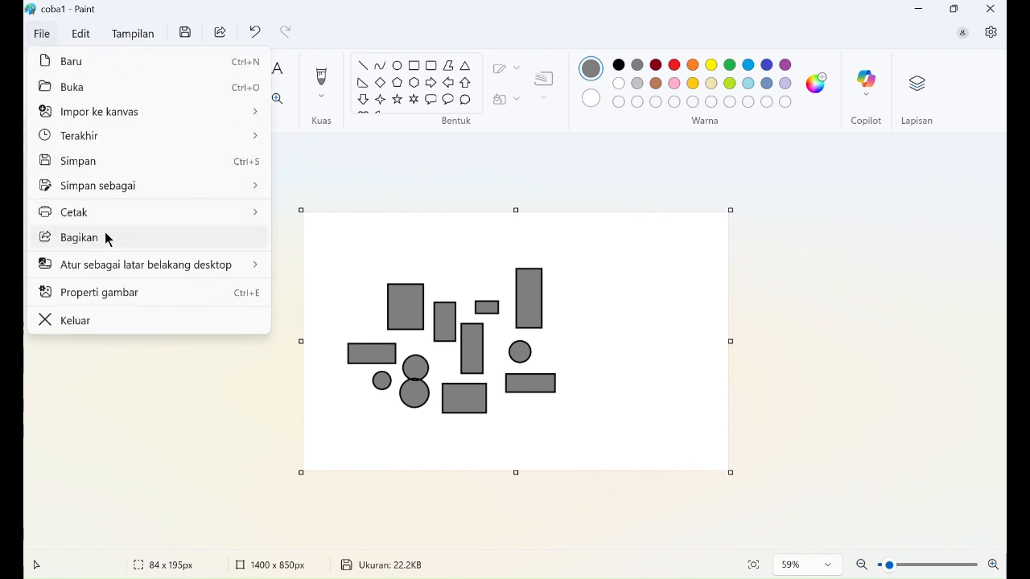
{"action": "mouse_move", "coordinate": [248, 190]}
{"action": "left_click", "coordinate": [340, 193]}
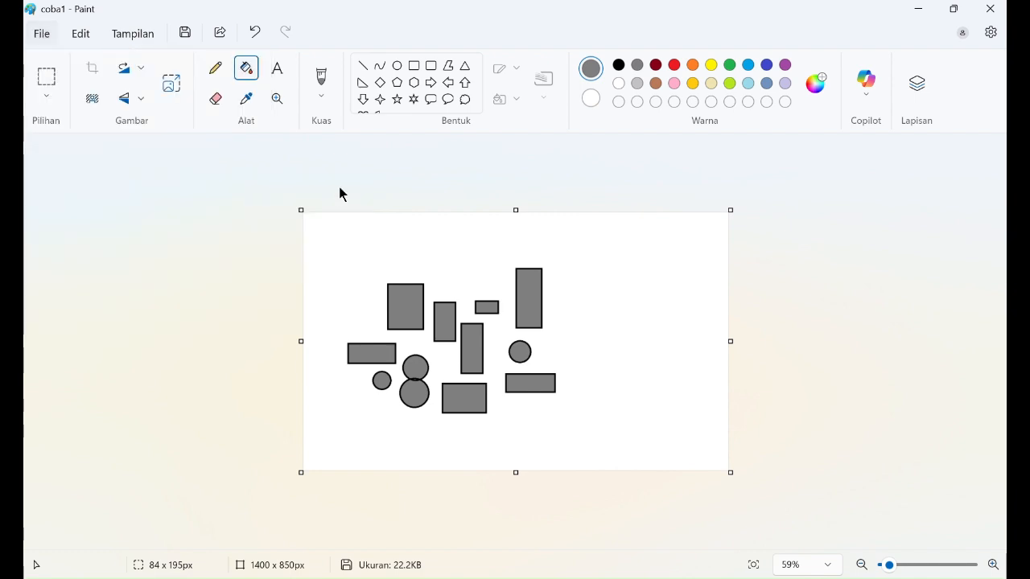
{"action": "left_click", "coordinate": [198, 180]}
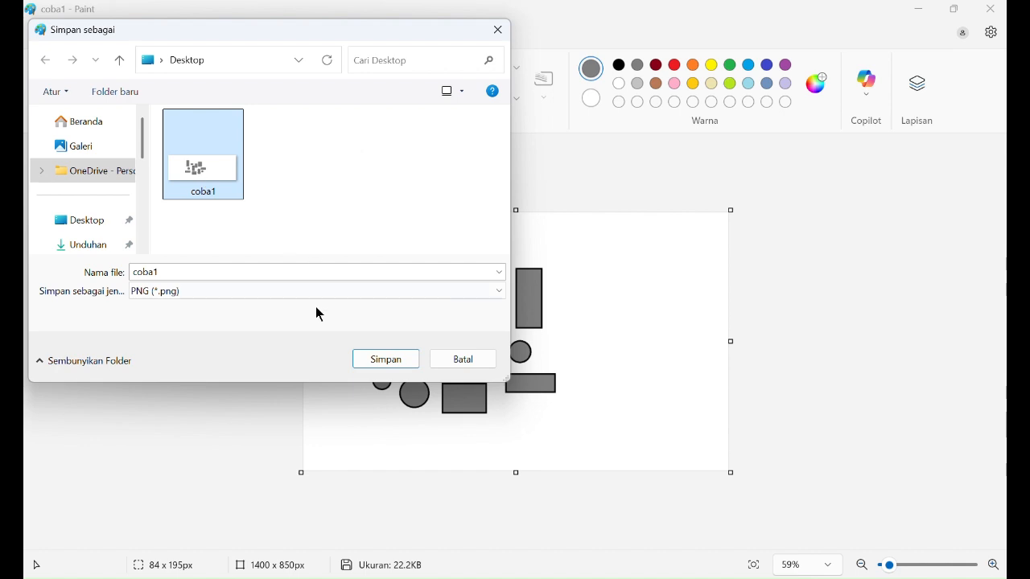
{"action": "left_click", "coordinate": [372, 359]}
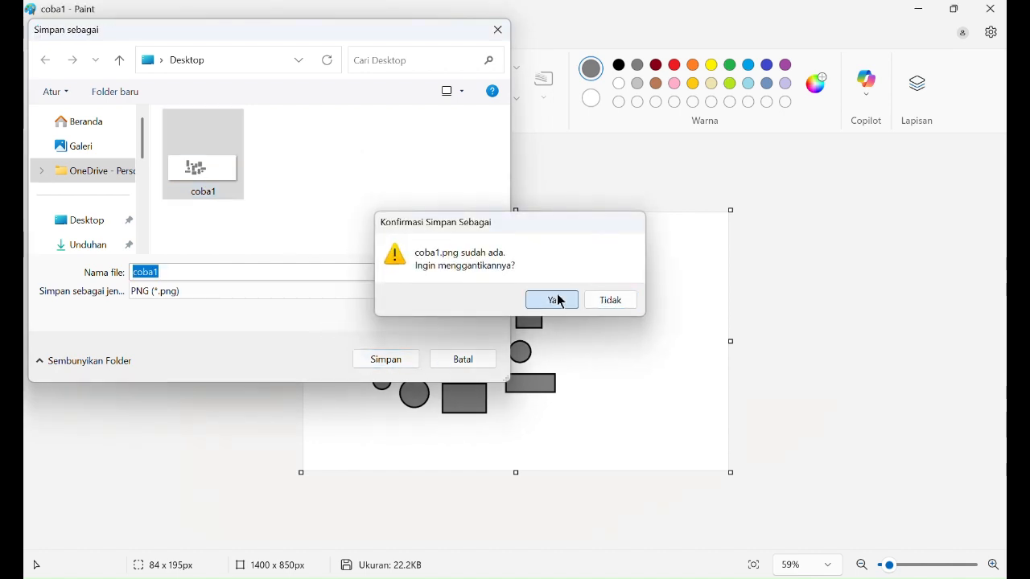
{"action": "left_click", "coordinate": [557, 300]}
{"action": "key", "text": "alt+Tab"}
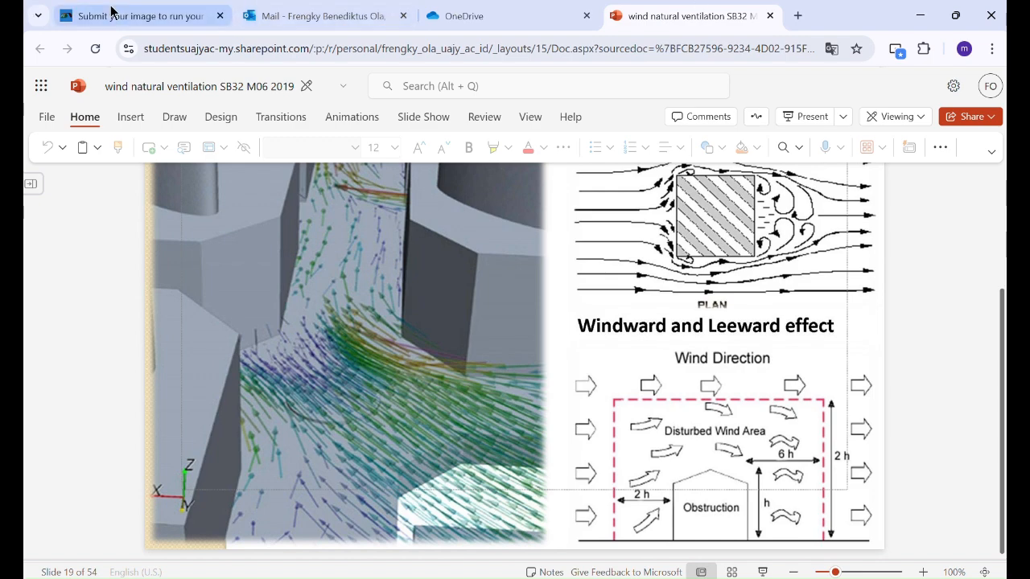
Step: Choose coba1.png from the Desktop and upload it on the Flow Illustrator page
{"action": "left_click", "coordinate": [137, 15]}
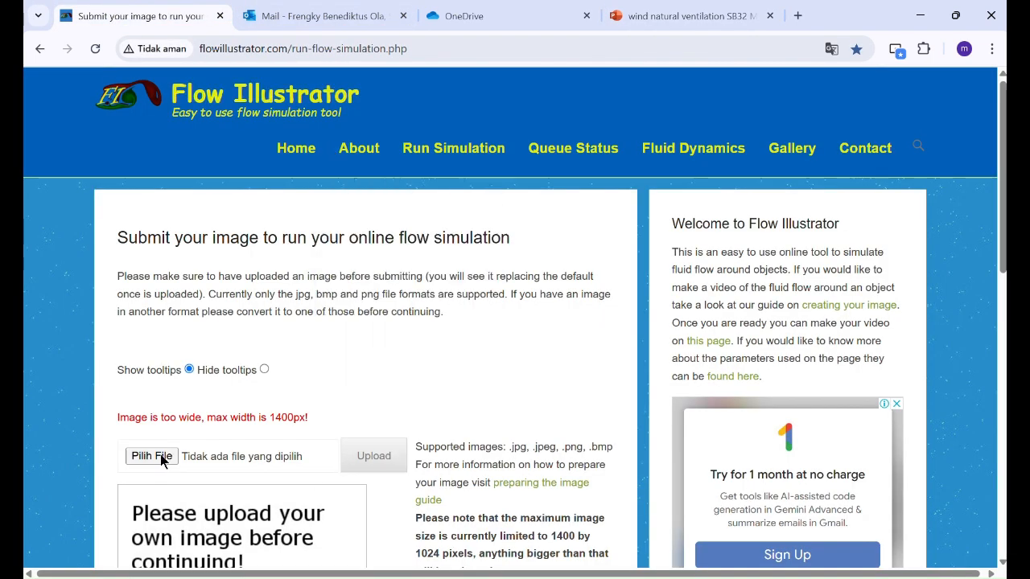
{"action": "left_click", "coordinate": [151, 456]}
{"action": "left_click", "coordinate": [201, 137]}
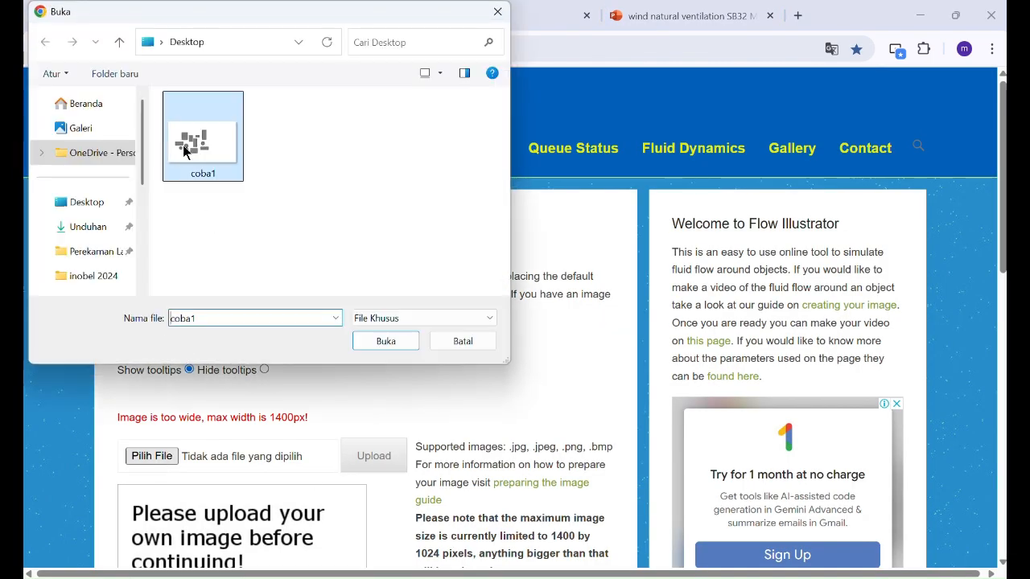
{"action": "left_click", "coordinate": [357, 345]}
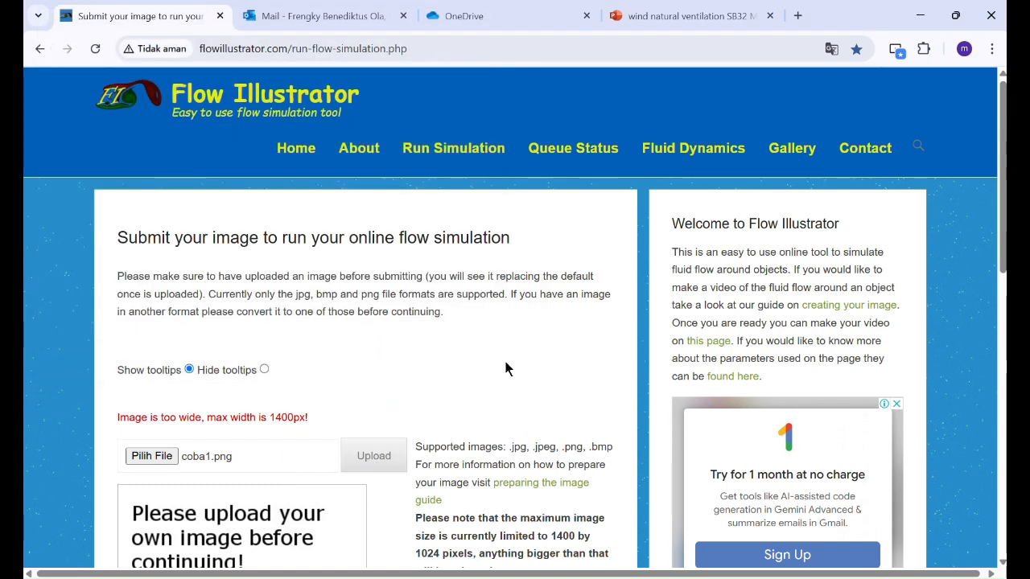
{"action": "scroll", "coordinate": [563, 351], "scroll_direction": "down", "scroll_amount": 3}
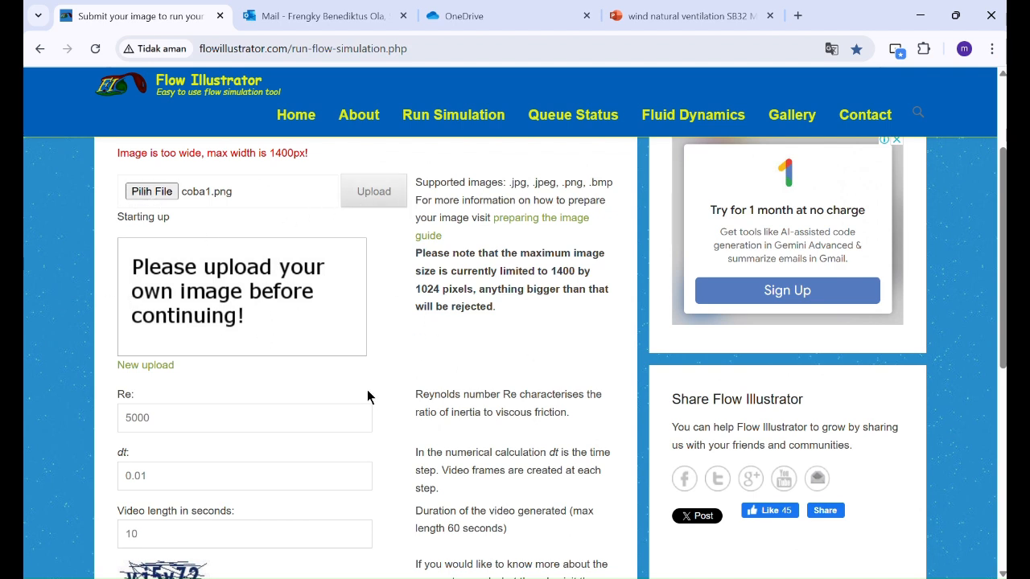
{"action": "scroll", "coordinate": [367, 394], "scroll_direction": "up", "scroll_amount": 2}
{"action": "scroll", "coordinate": [364, 406], "scroll_direction": "down", "scroll_amount": 2}
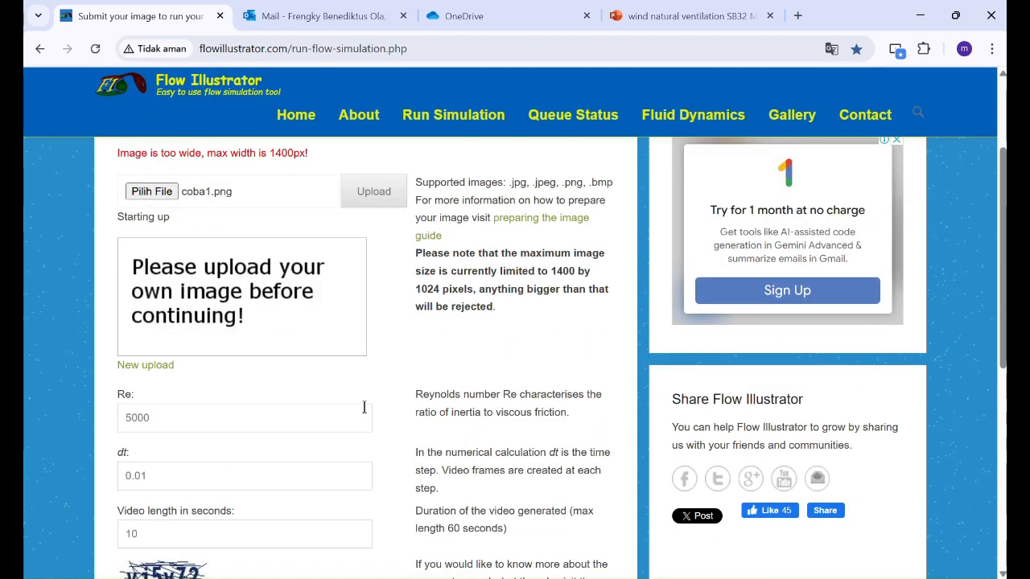
{"action": "left_click", "coordinate": [149, 189]}
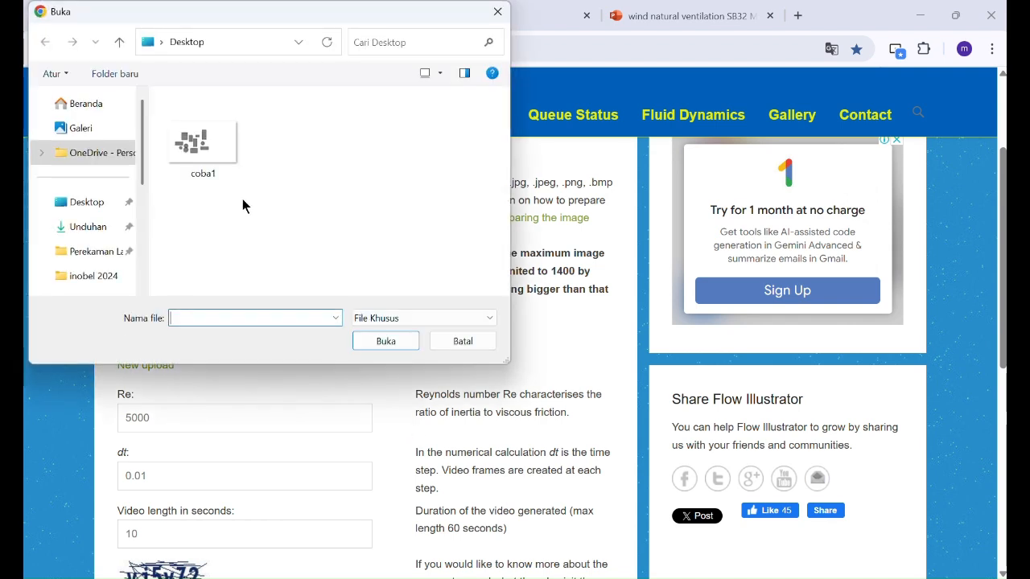
{"action": "double_click", "coordinate": [195, 146]}
{"action": "left_click", "coordinate": [372, 196]}
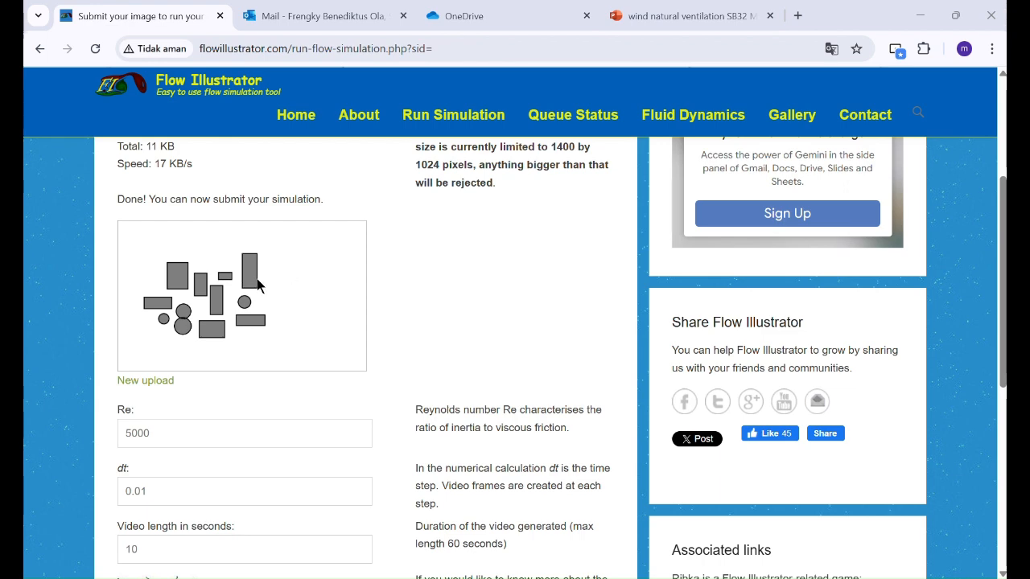
Step: Check the simulation settings: Re 5000, dt 0.01, video length 10 seconds
{"action": "scroll", "coordinate": [332, 327], "scroll_direction": "down", "scroll_amount": 1}
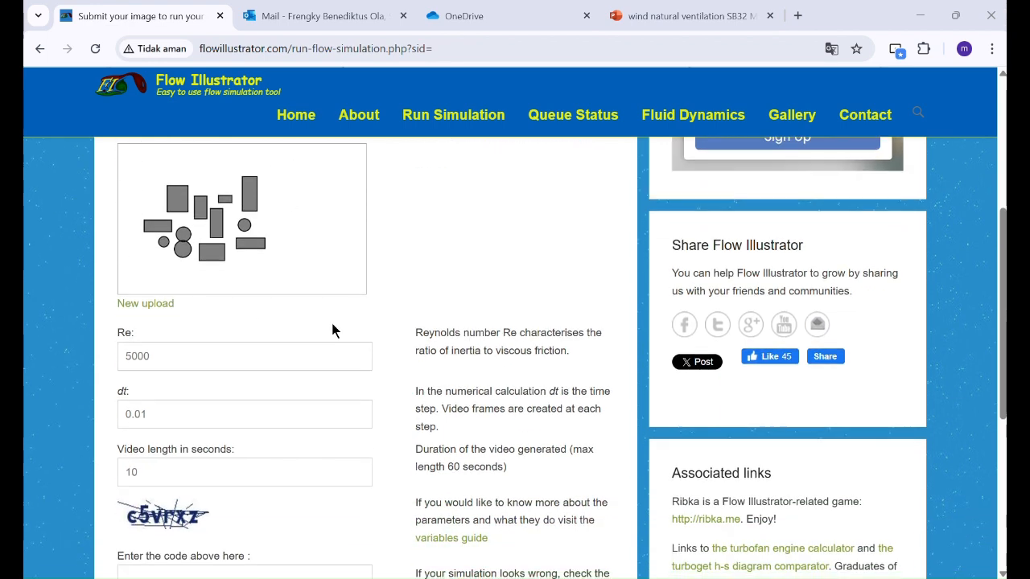
{"action": "left_click", "coordinate": [222, 363]}
{"action": "left_click", "coordinate": [198, 416]}
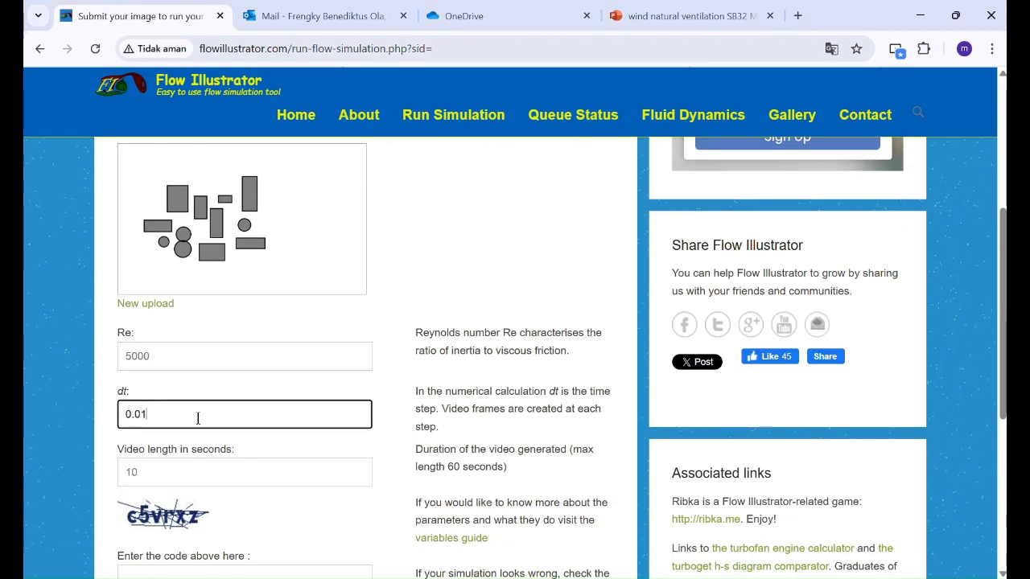
{"action": "left_click", "coordinate": [205, 476]}
Step: Enter the verification code and submit the simulation request
{"action": "scroll", "coordinate": [223, 459], "scroll_direction": "down", "scroll_amount": 3}
{"action": "left_click", "coordinate": [205, 350]}
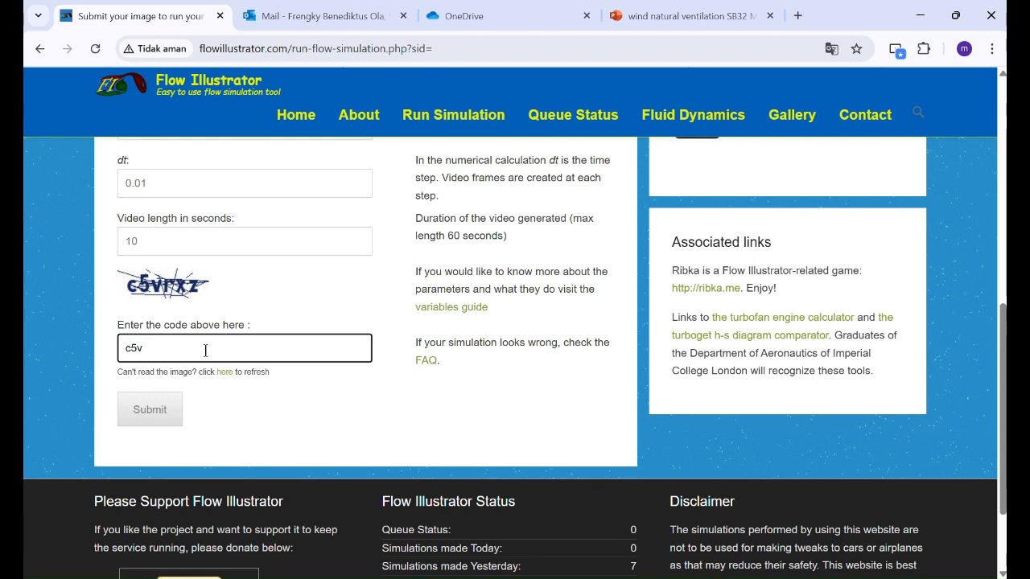
{"action": "type", "text": "c5vrxz"}
{"action": "left_click", "coordinate": [143, 411]}
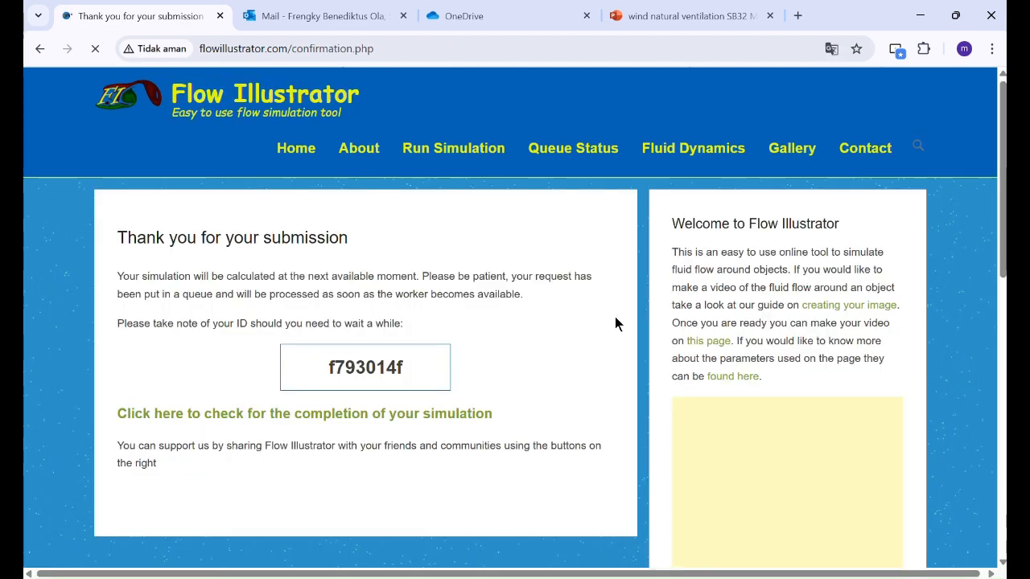
Step: Check the simulation's queue status until the finished video is available
{"action": "scroll", "coordinate": [559, 292], "scroll_direction": "down", "scroll_amount": 1}
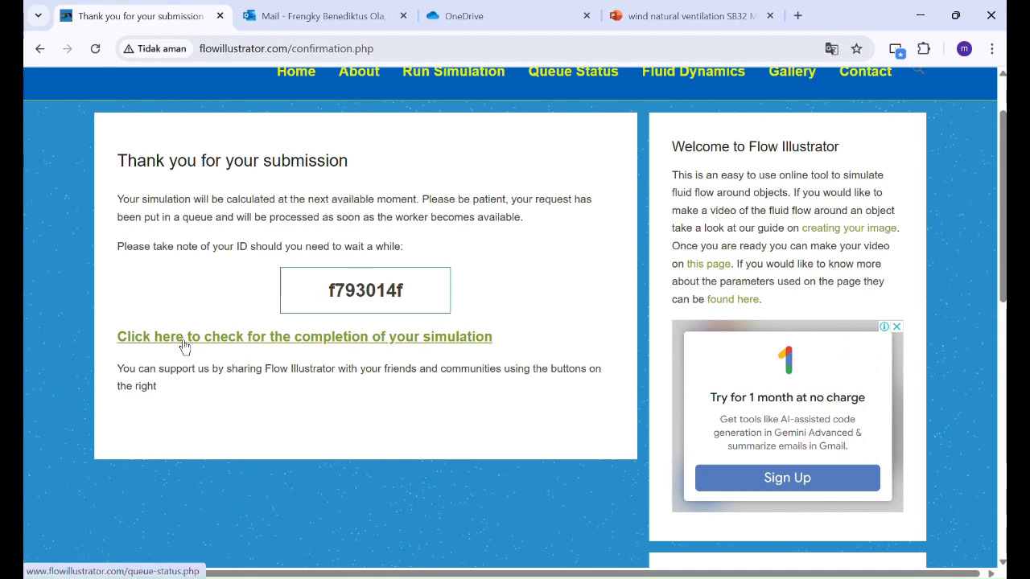
{"action": "left_click", "coordinate": [244, 338]}
{"action": "scroll", "coordinate": [496, 256], "scroll_direction": "down", "scroll_amount": 1}
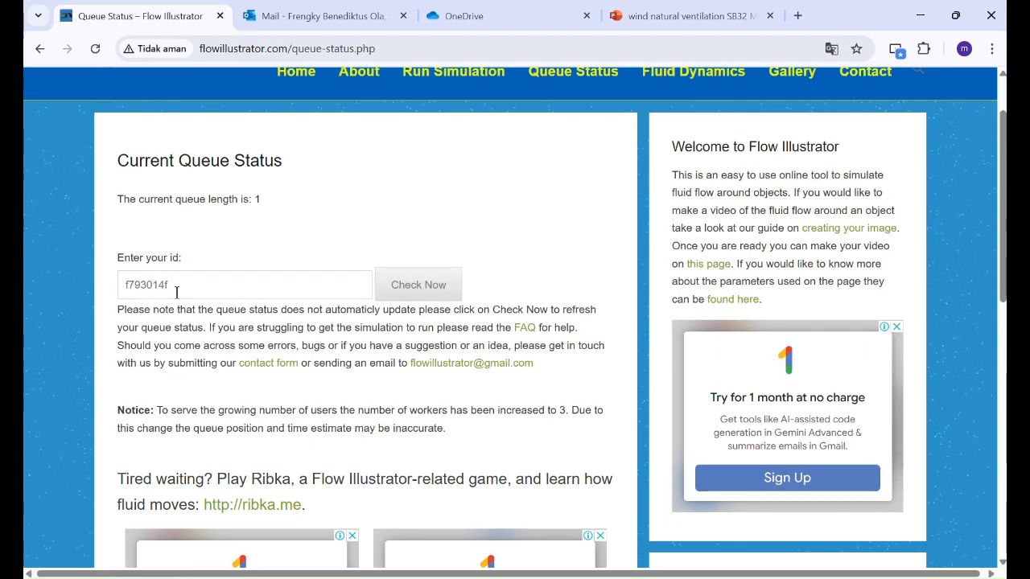
{"action": "left_click", "coordinate": [418, 284]}
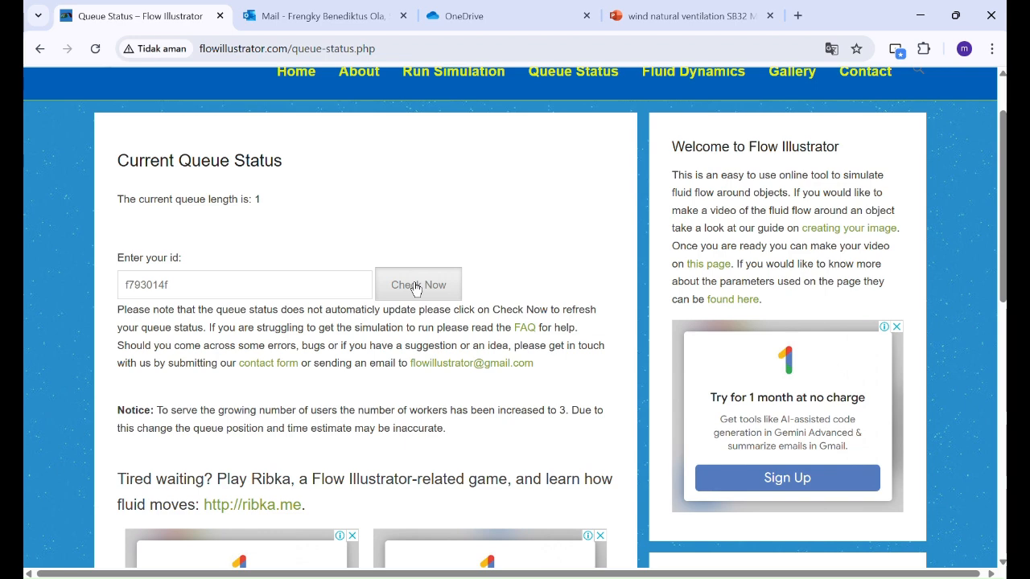
{"action": "scroll", "coordinate": [556, 260], "scroll_direction": "down", "scroll_amount": 3}
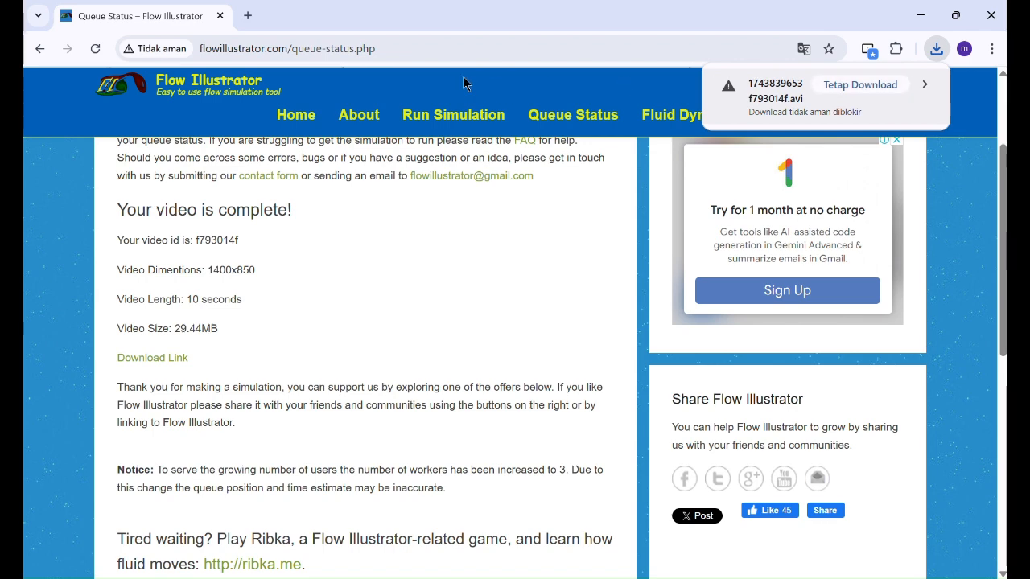
Step: Show the downloaded 30,144 KB AVI video in its folder from Chrome's downloads
{"action": "key", "text": "ctrl+j"}
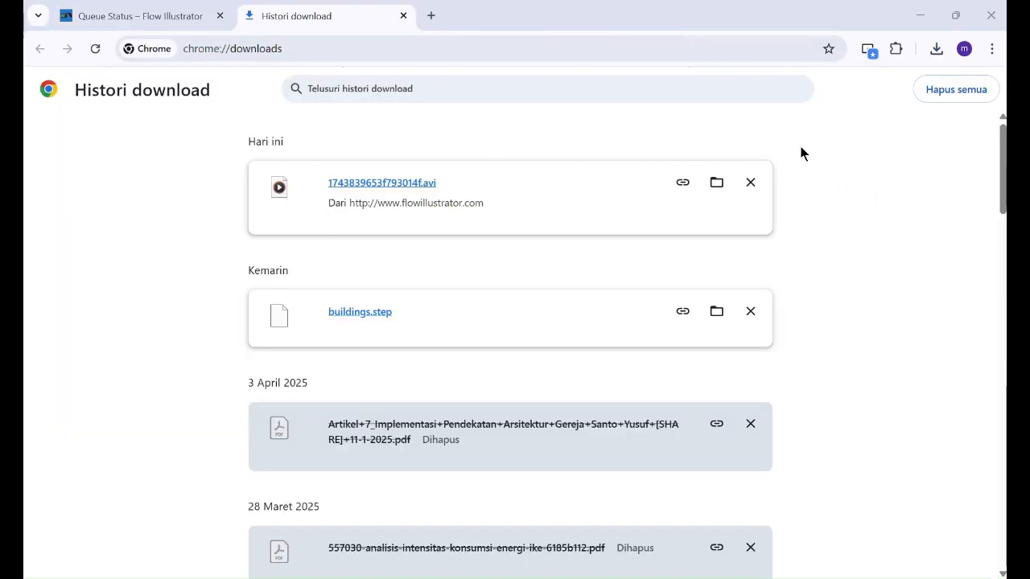
{"action": "left_click", "coordinate": [937, 50]}
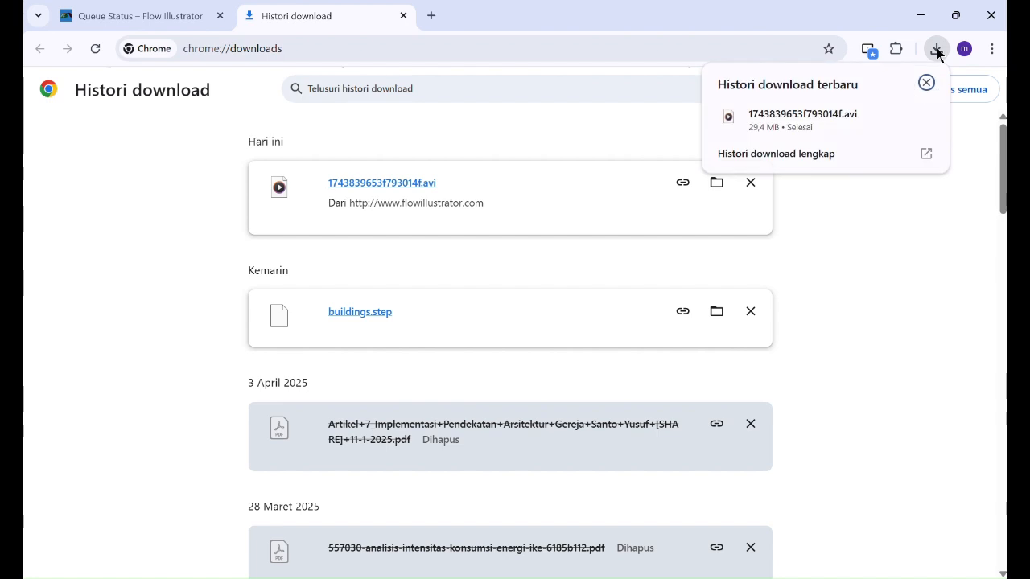
{"action": "left_click", "coordinate": [895, 117]}
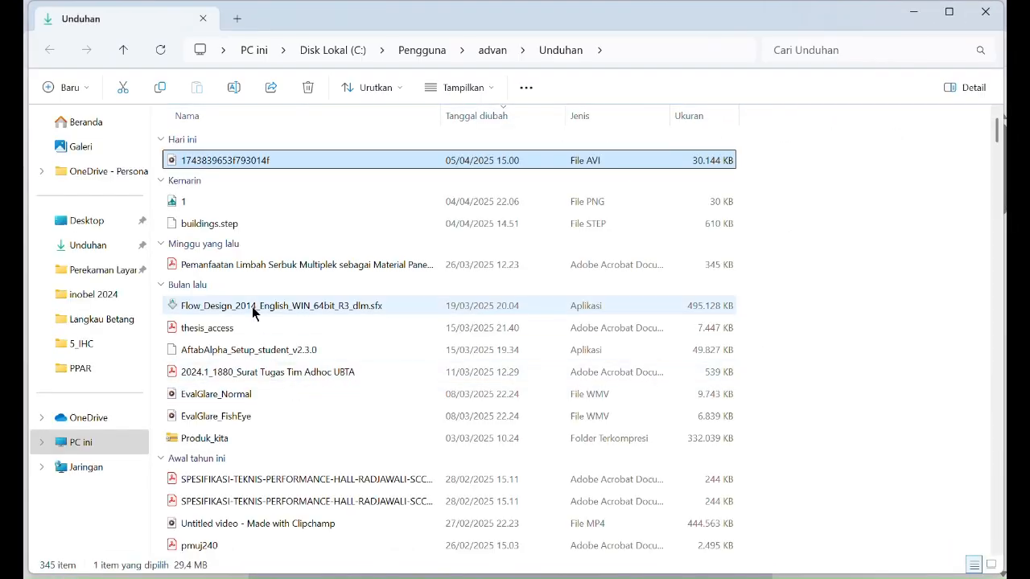
Step: Play the downloaded AVI simulation in Media Player with repeat turned on
{"action": "double_click", "coordinate": [231, 161]}
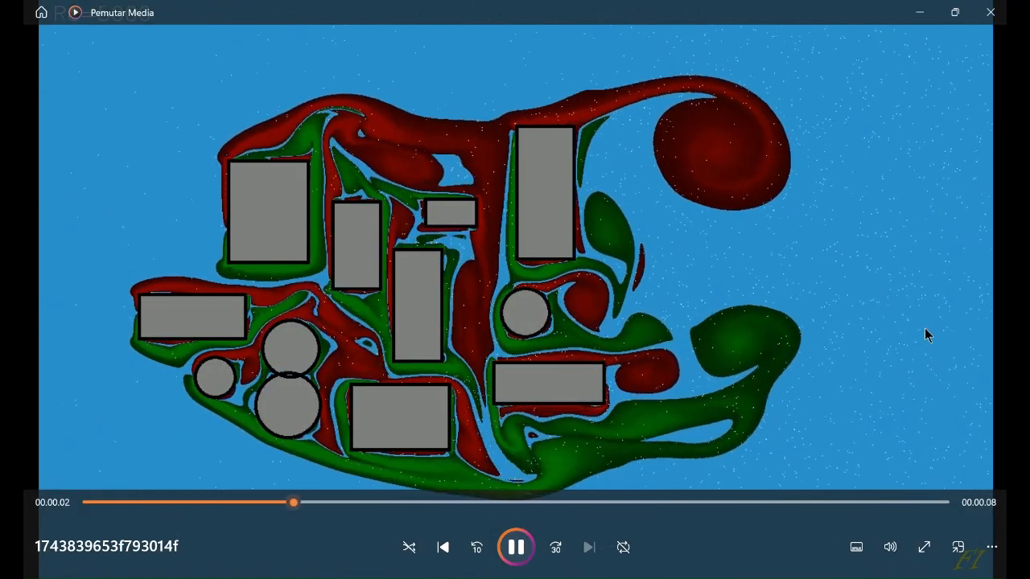
{"action": "left_click", "coordinate": [623, 550]}
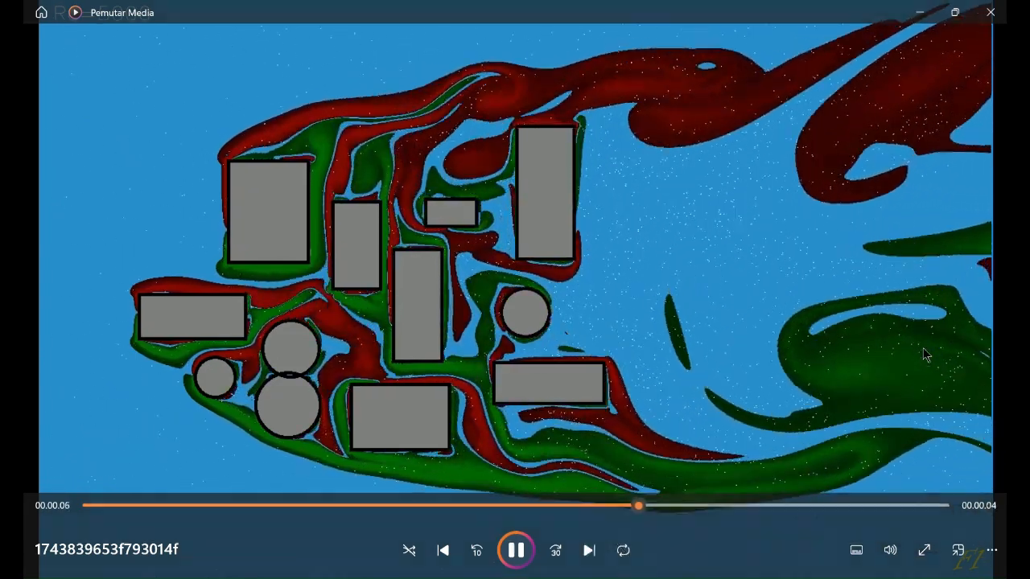